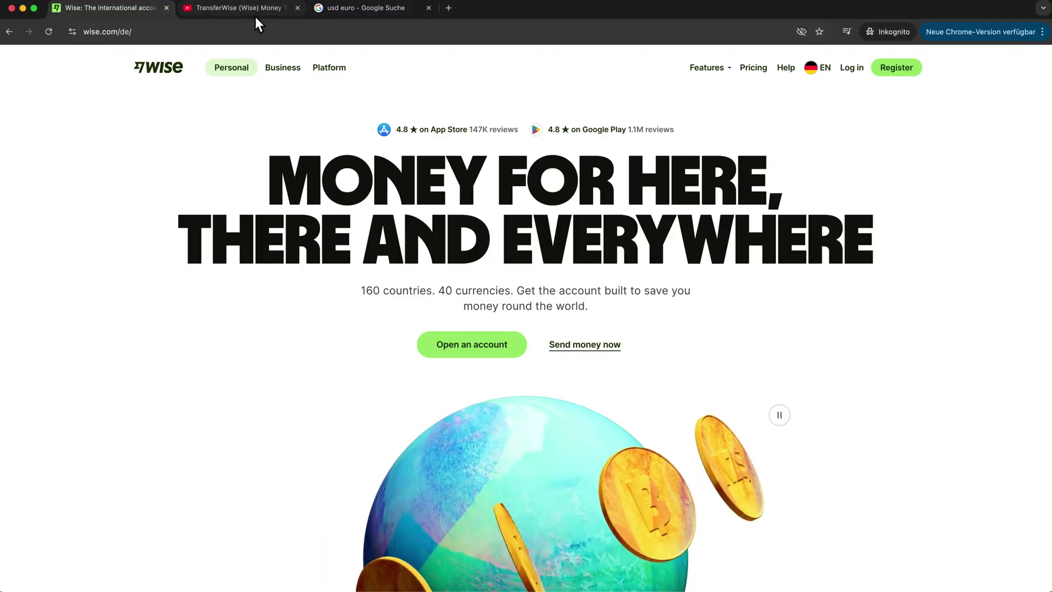
Step: Open the Wise link from the YouTube tutorial's description and switch to the Business page
click(256, 15)
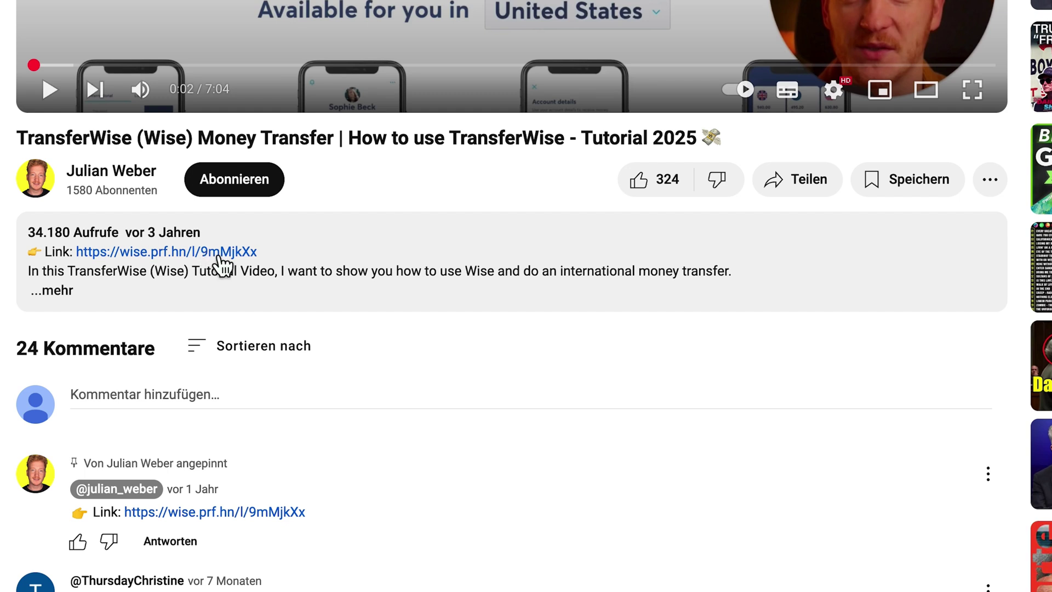
click(220, 255)
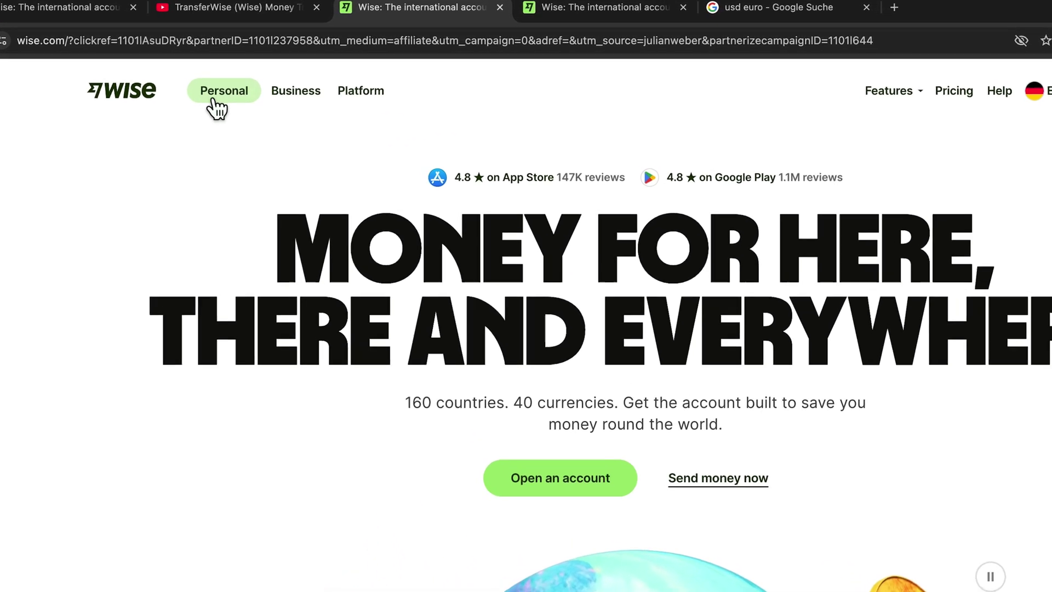
click(296, 103)
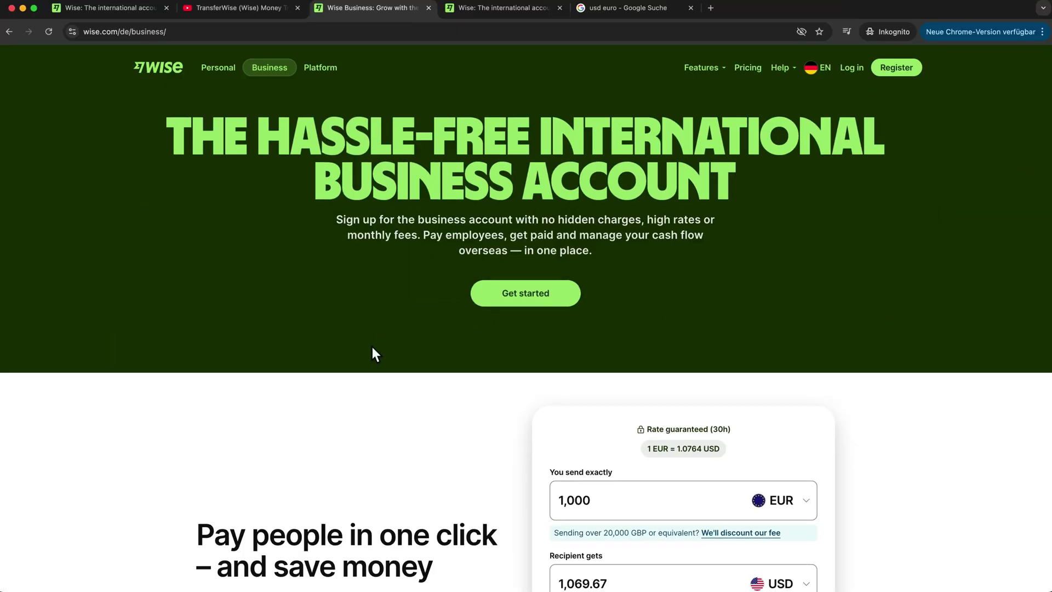
Step: Set the Business page's transfer calculator to send USD and have the recipient get EUR
scroll(422, 506, down, 2)
scroll(372, 347, down, 5)
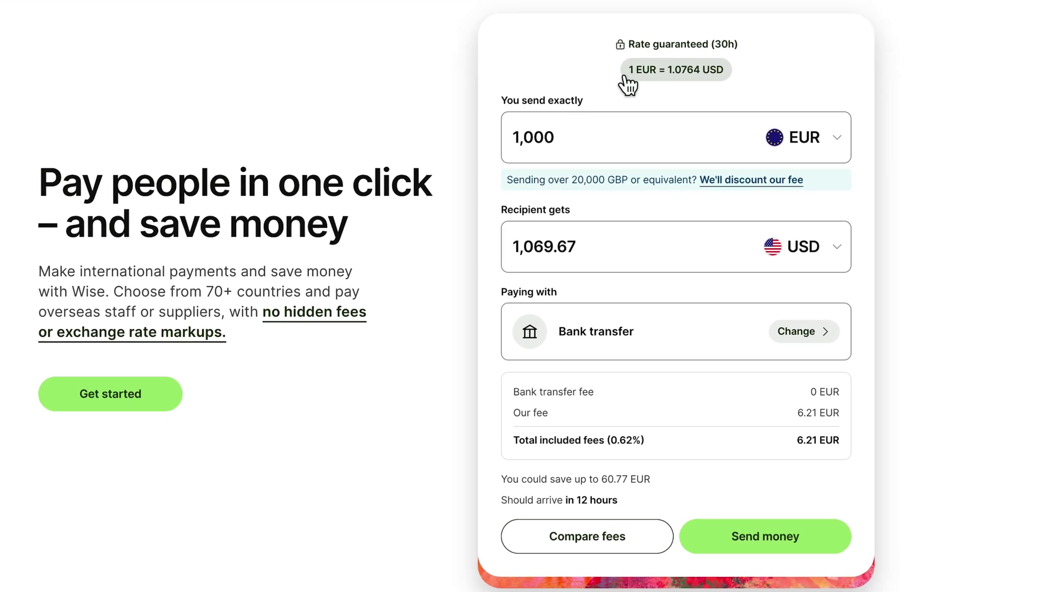
click(822, 244)
text(usd)
click(873, 243)
click(832, 222)
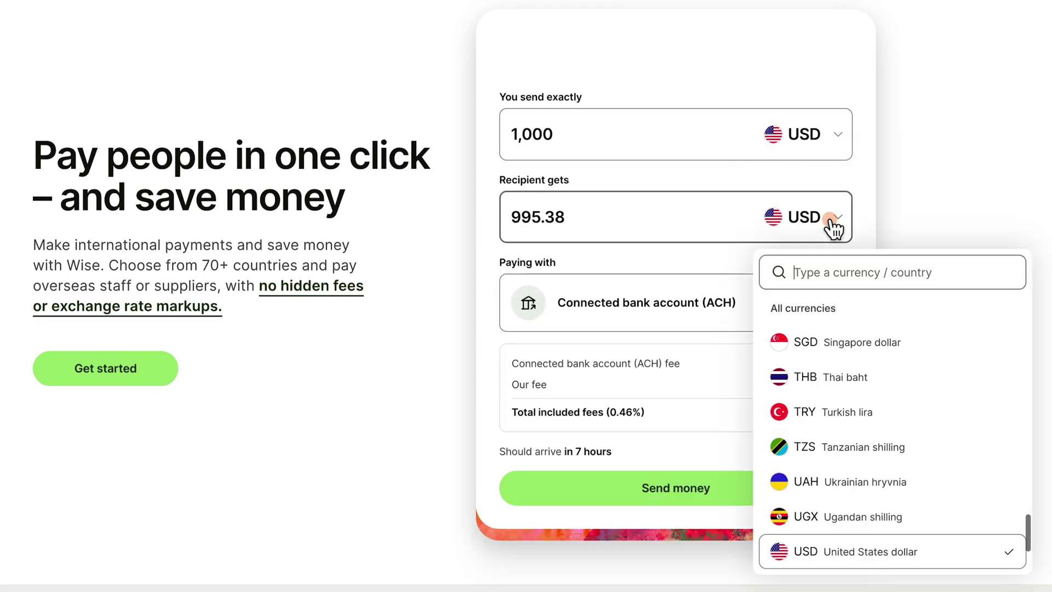
text(euro)
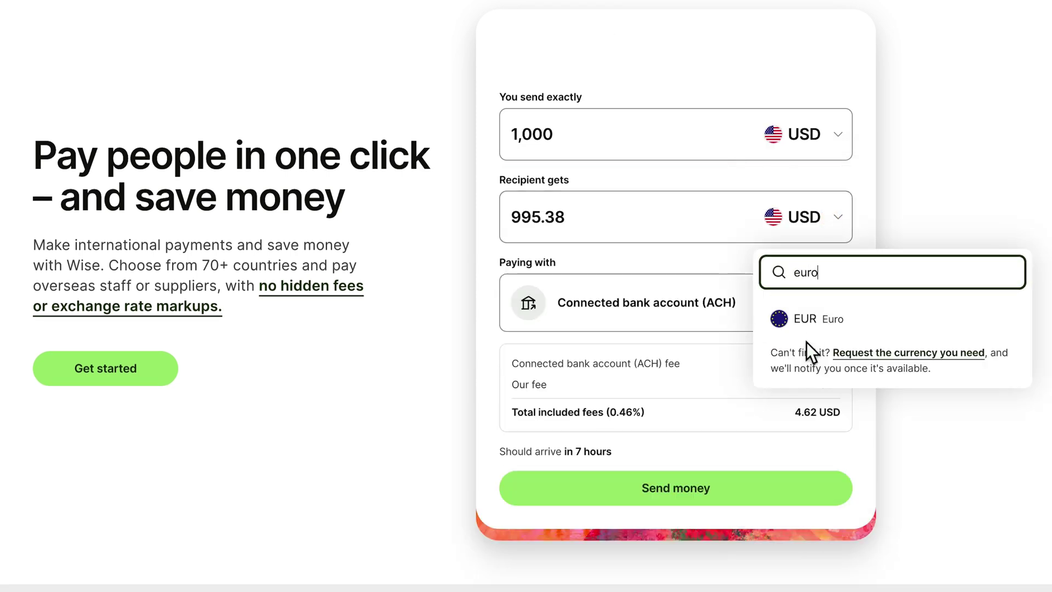
click(817, 327)
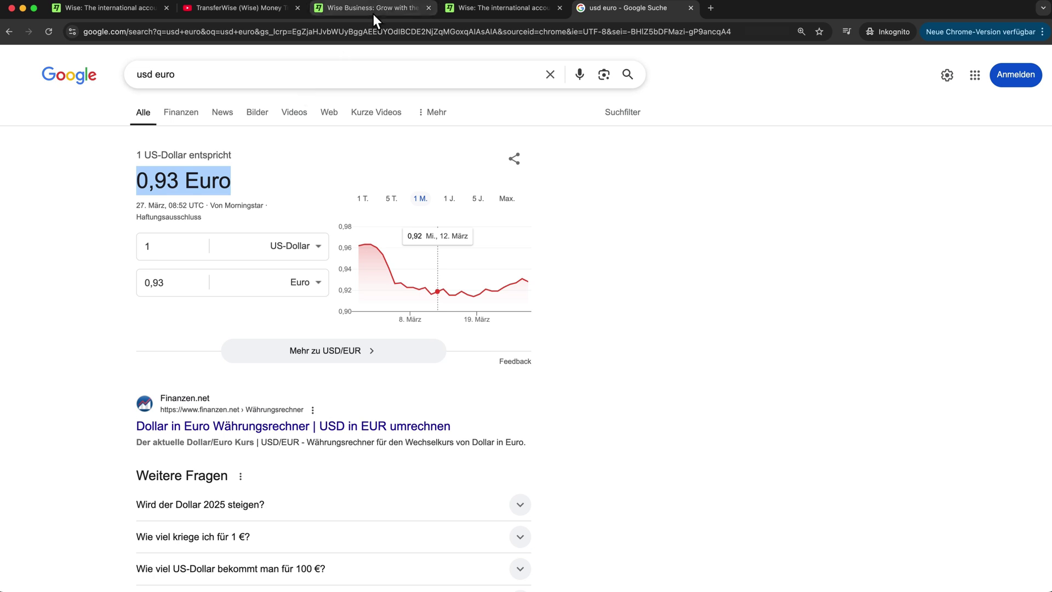
Step: Check the calculator's exchange rate against Google's, and review the fee comparison, total fees and arrival time for the USD to EUR transfer
click(394, 17)
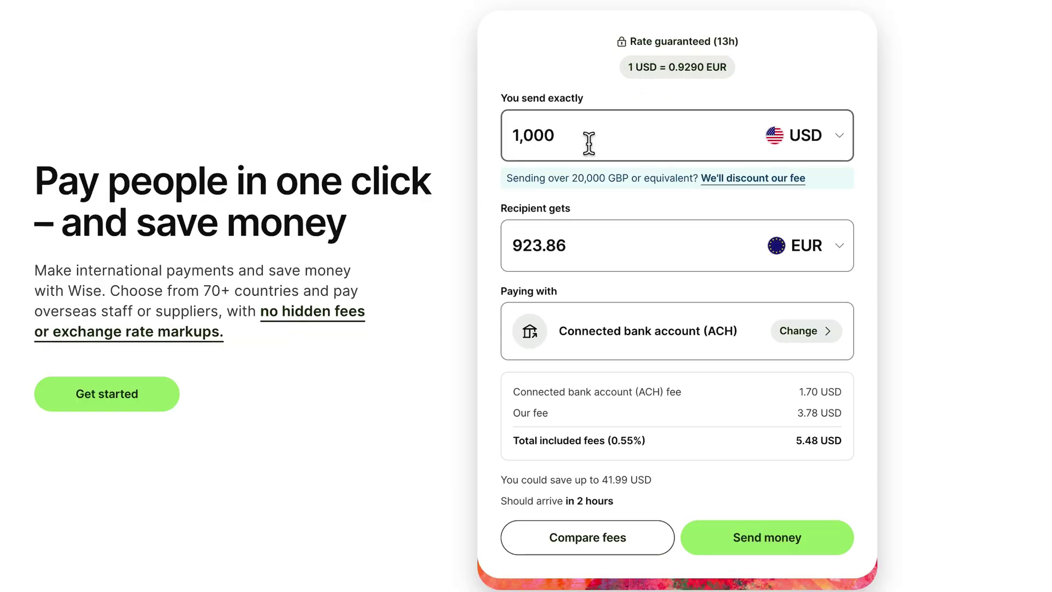
scroll(603, 294, down, 2)
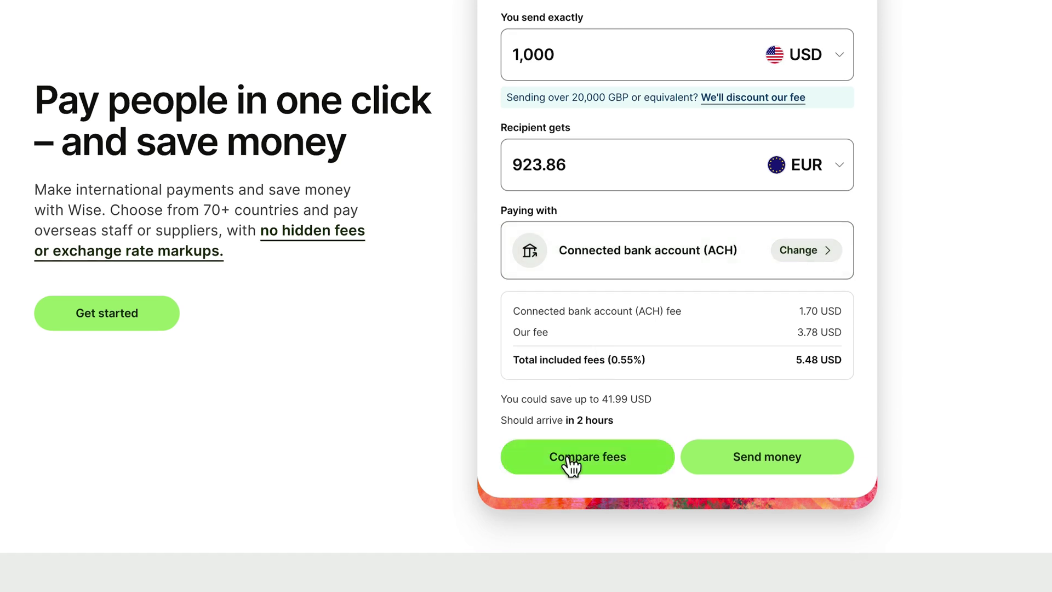
click(569, 458)
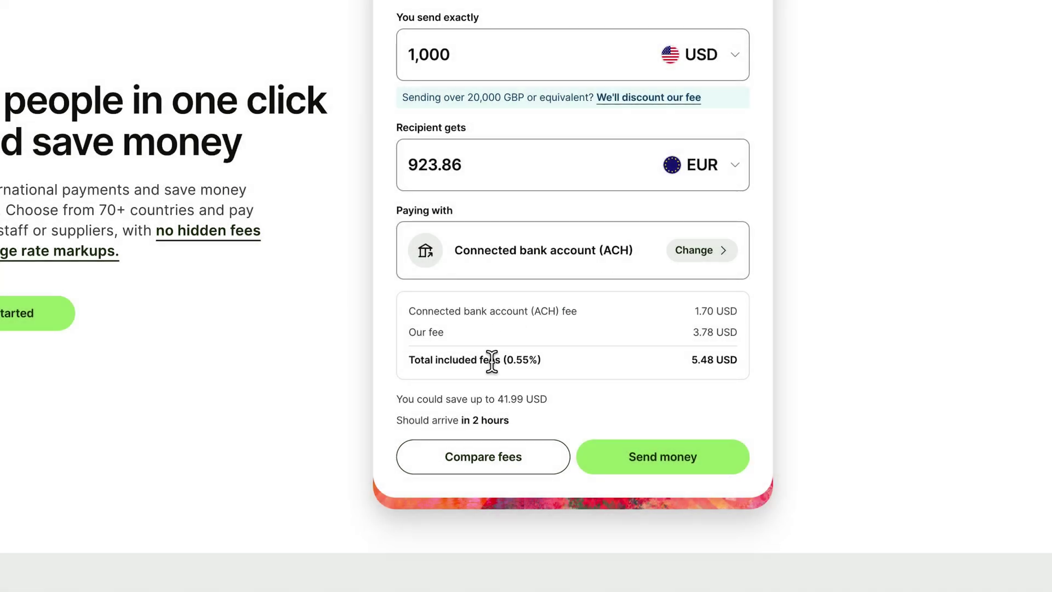
scroll(490, 356, up, 1)
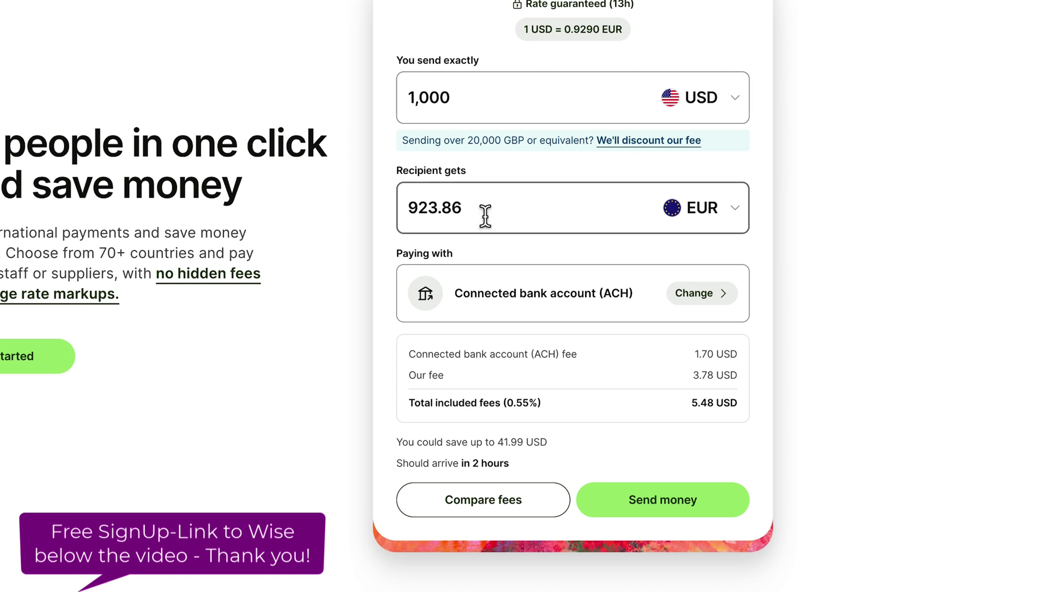
drag(396, 463, 520, 469)
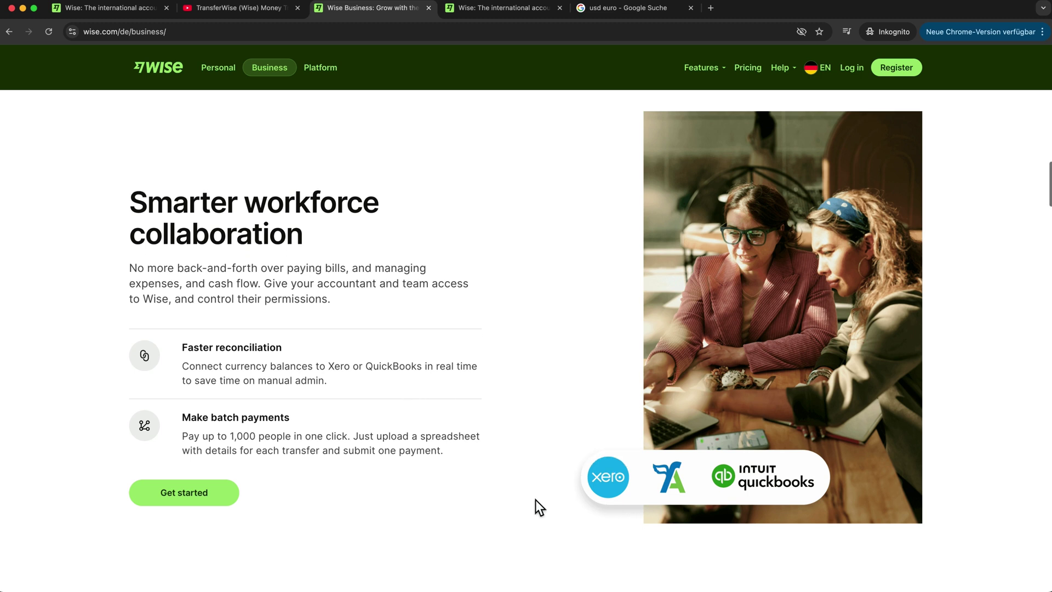
Step: Review the business account features on the page, including transfers, getting paid, returns, team expenses, accounting integrations and team setup
scroll(535, 499, down, 10)
scroll(535, 500, down, 15)
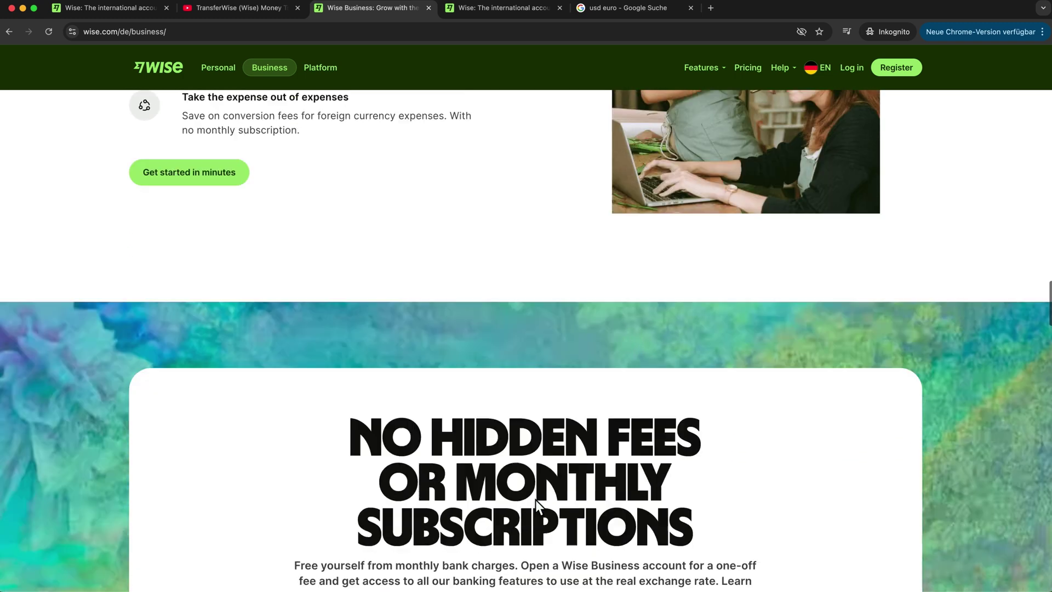
scroll(535, 500, down, 15)
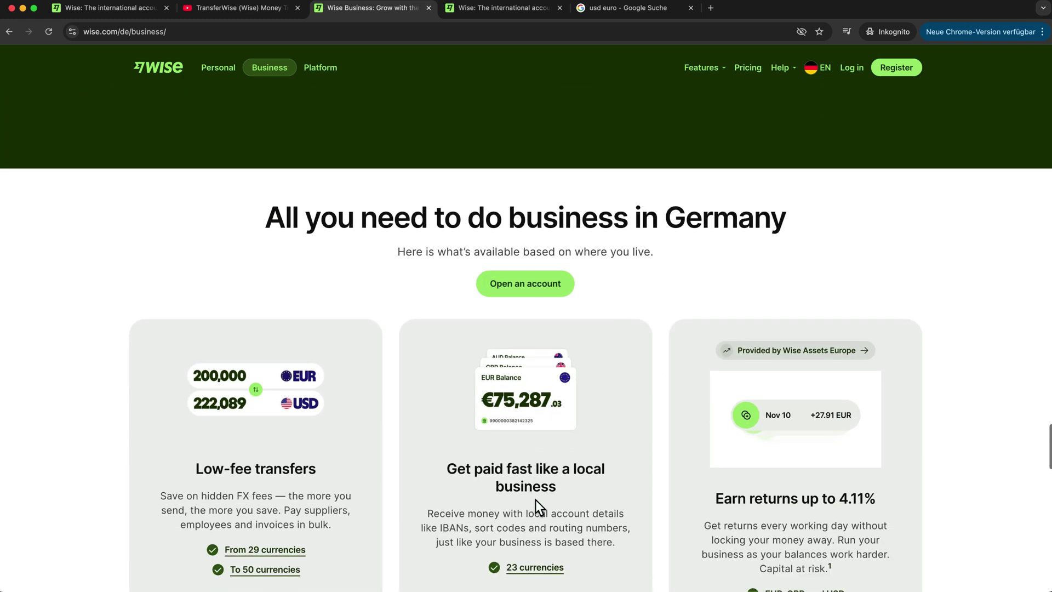
scroll(535, 500, down, 5)
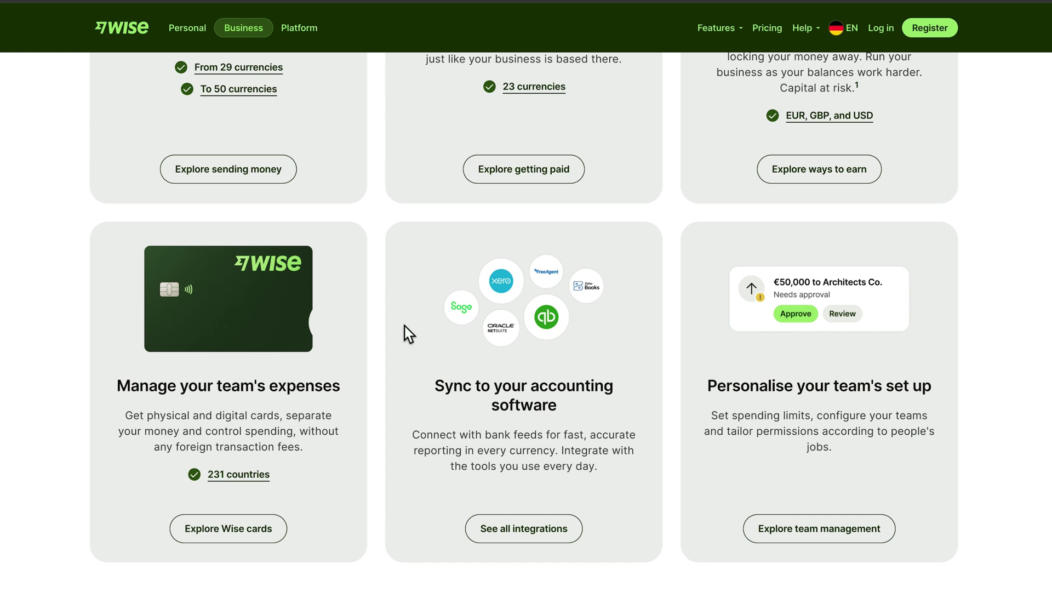
scroll(340, 316, up, 1)
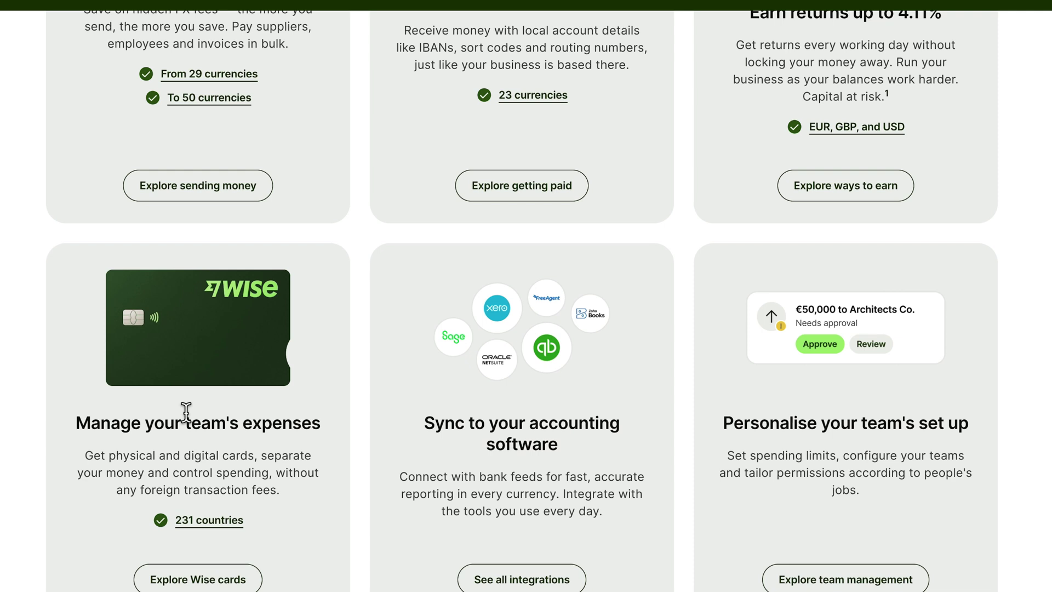
scroll(377, 296, up, 2)
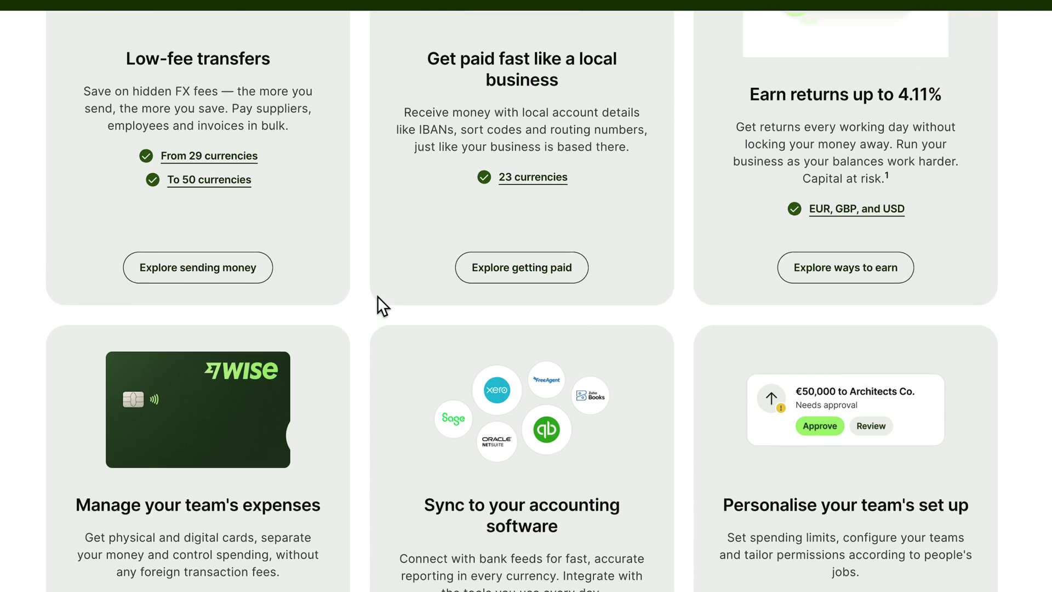
scroll(377, 296, up, 2)
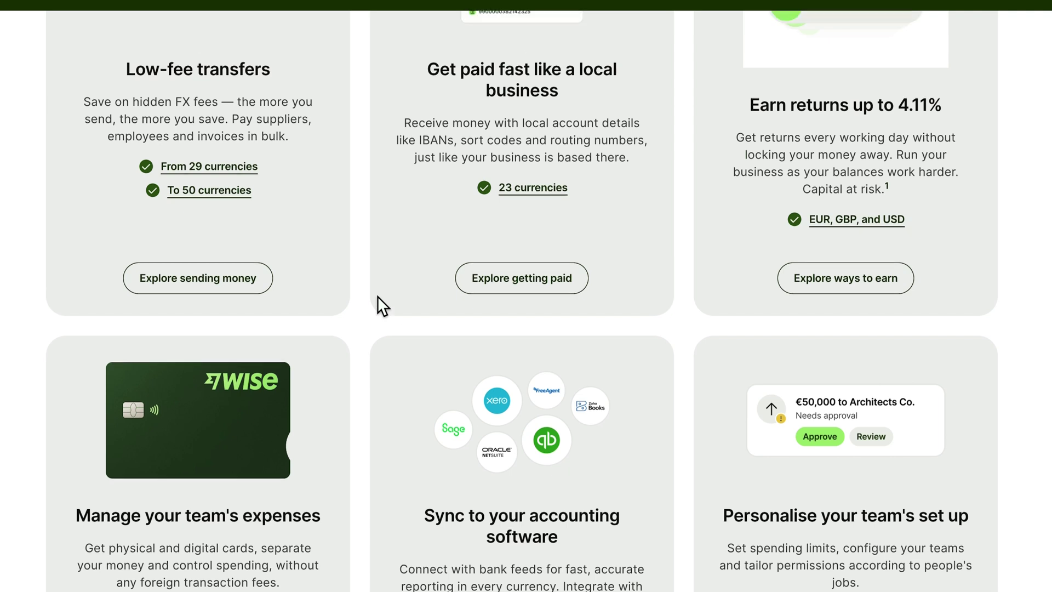
scroll(377, 296, up, 1)
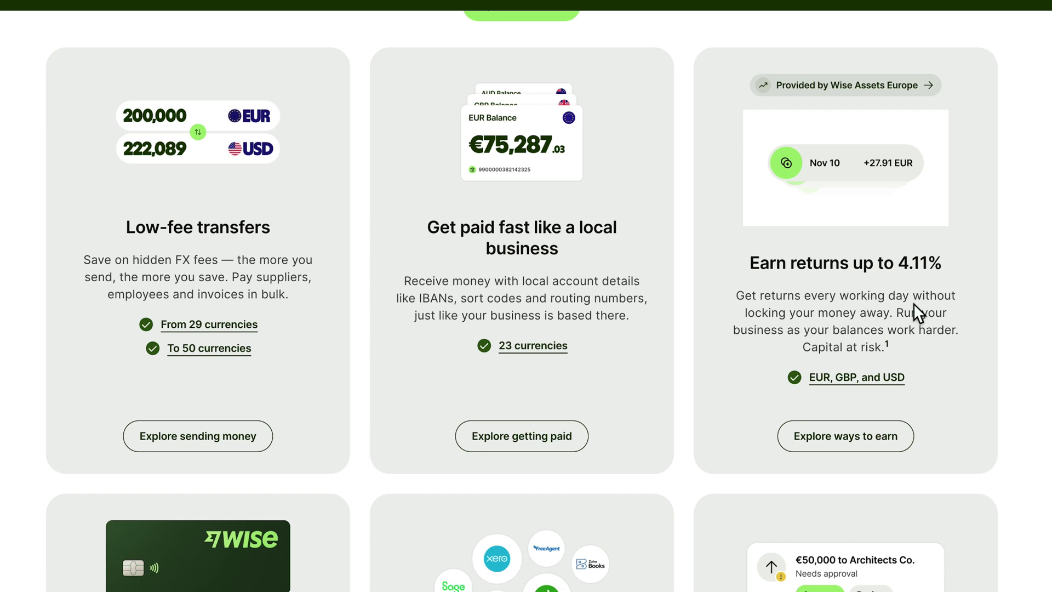
scroll(912, 304, down, 5)
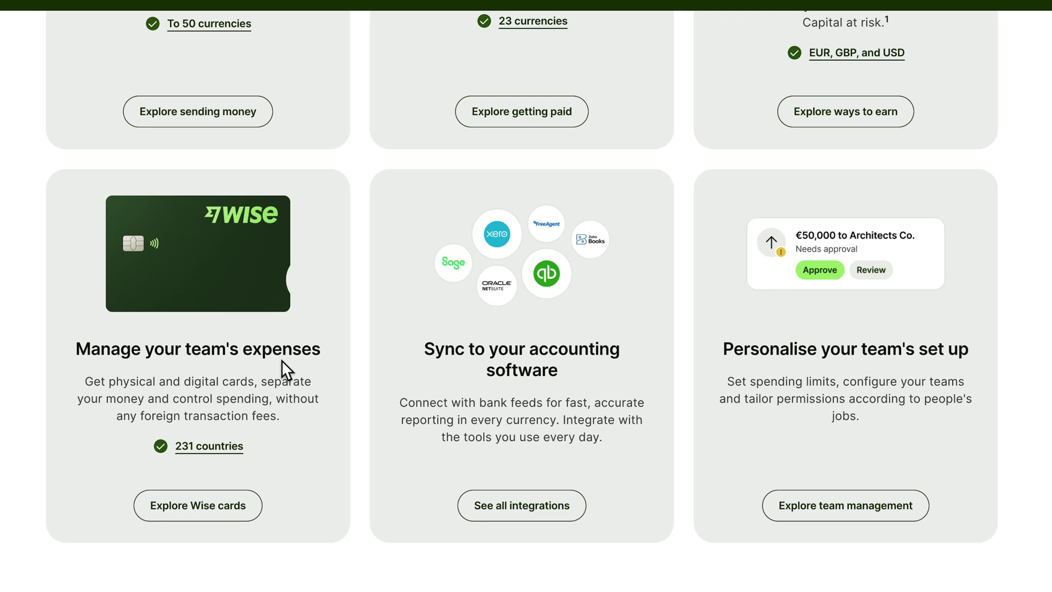
scroll(566, 397, down, 2)
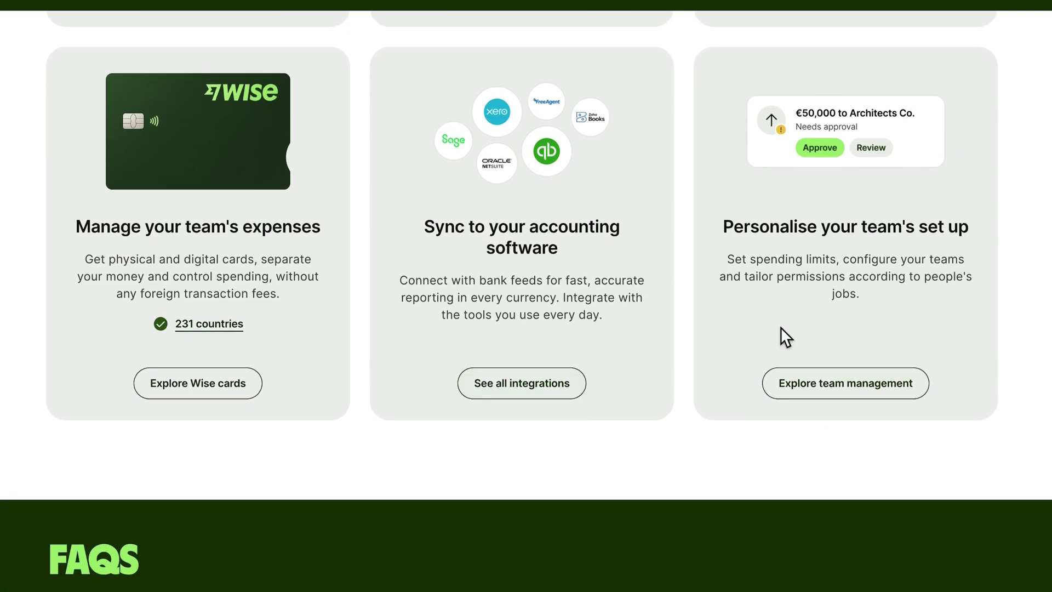
scroll(780, 327, up, 1)
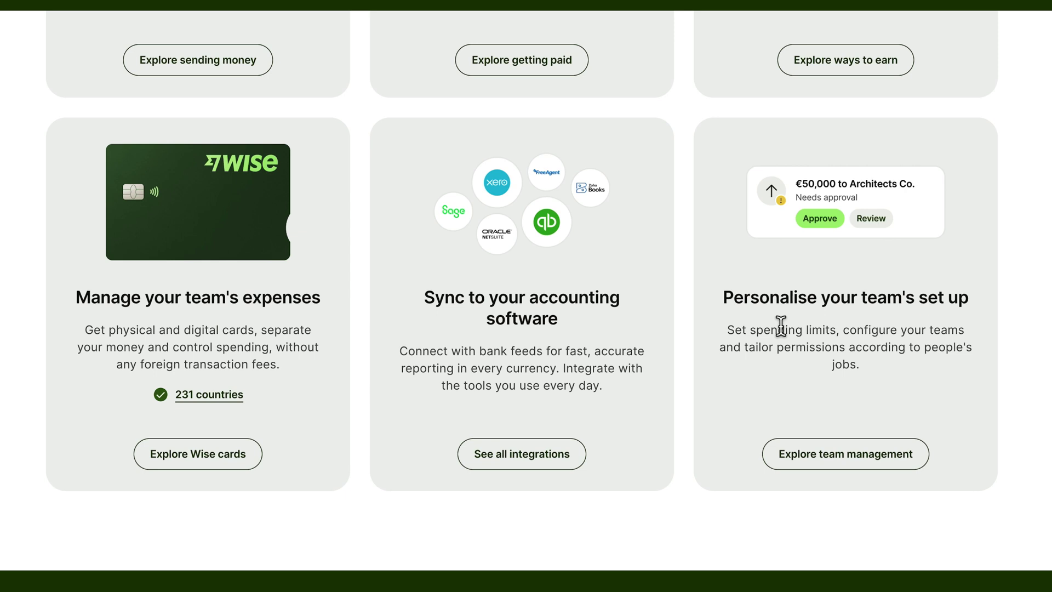
scroll(780, 325, down, 15)
scroll(785, 335, up, 20)
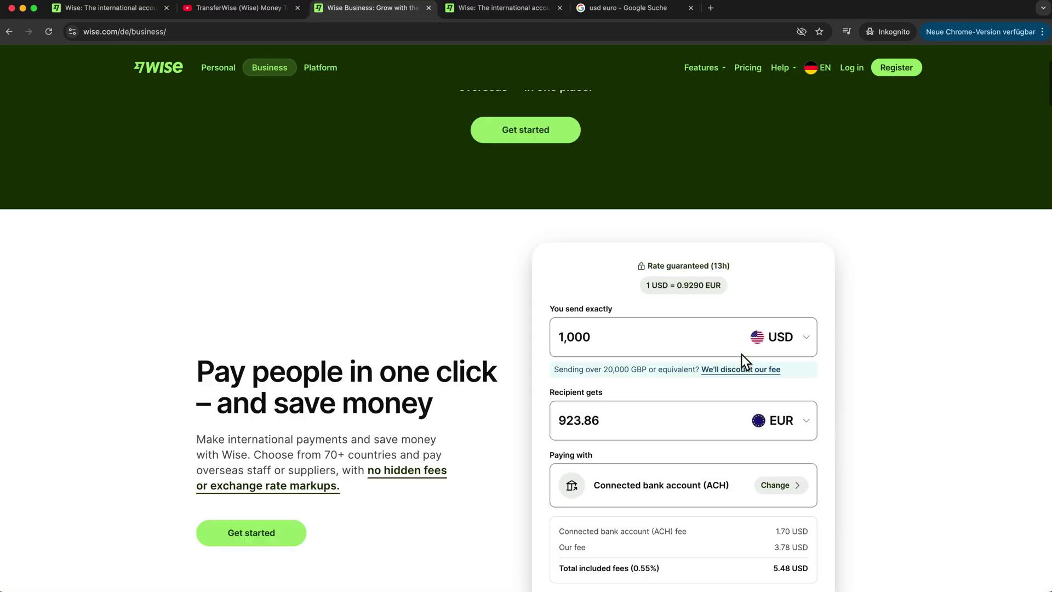
scroll(741, 354, up, 3)
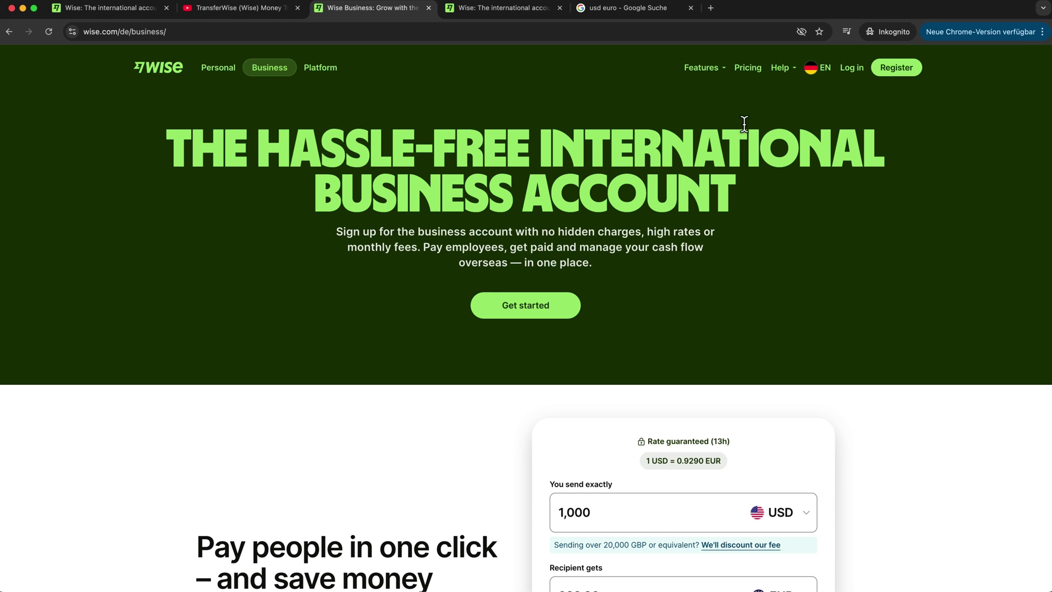
Step: Open the Wise Business demo from the site's features and minimise its browser window
click(710, 81)
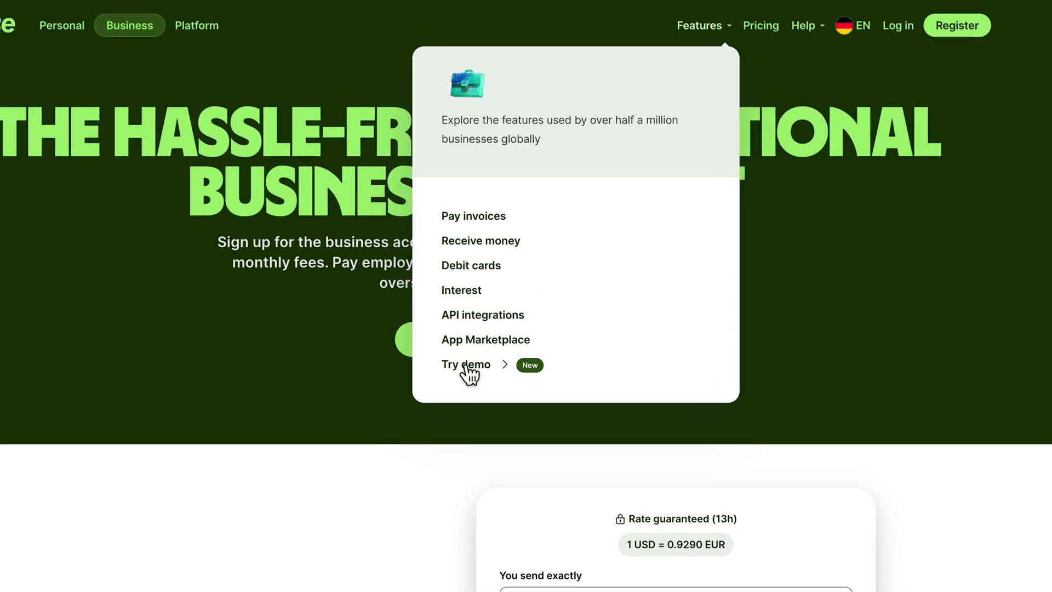
click(466, 365)
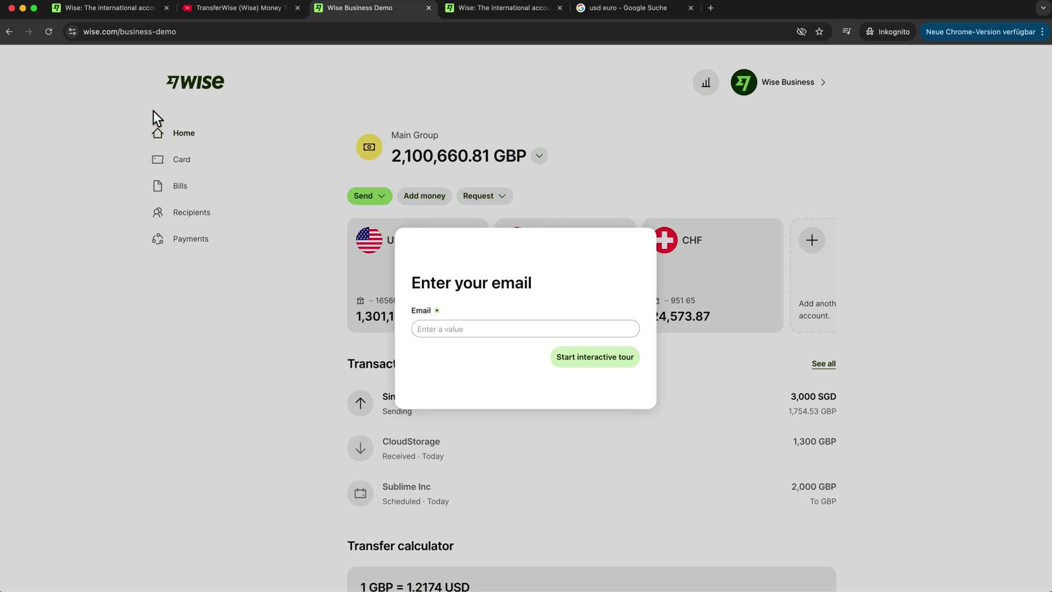
click(22, 9)
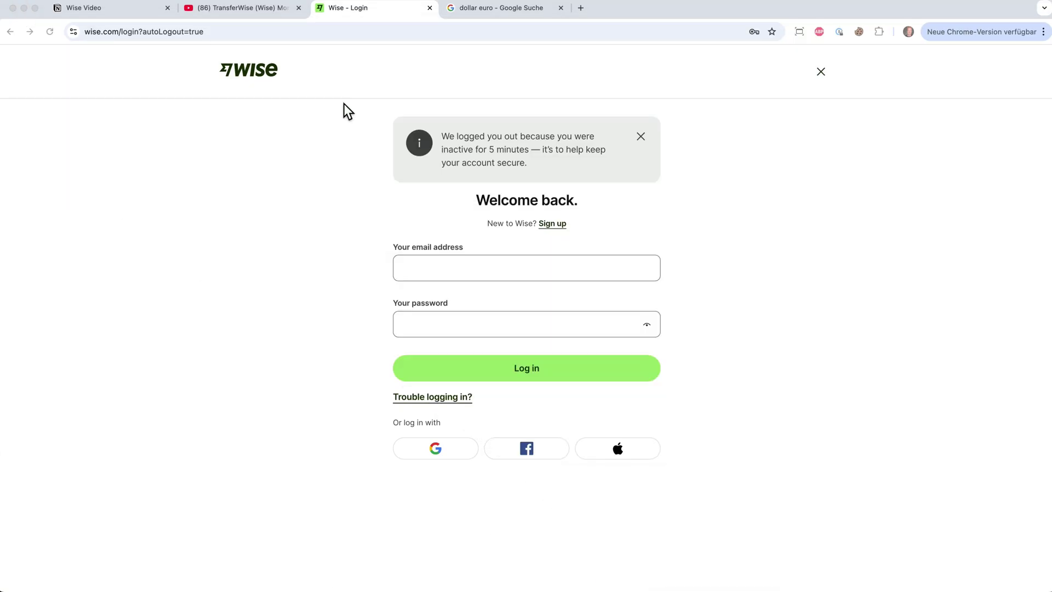
Step: Log in to the Wise business account and view the sign-up link in the YouTube tutorial's description
click(436, 262)
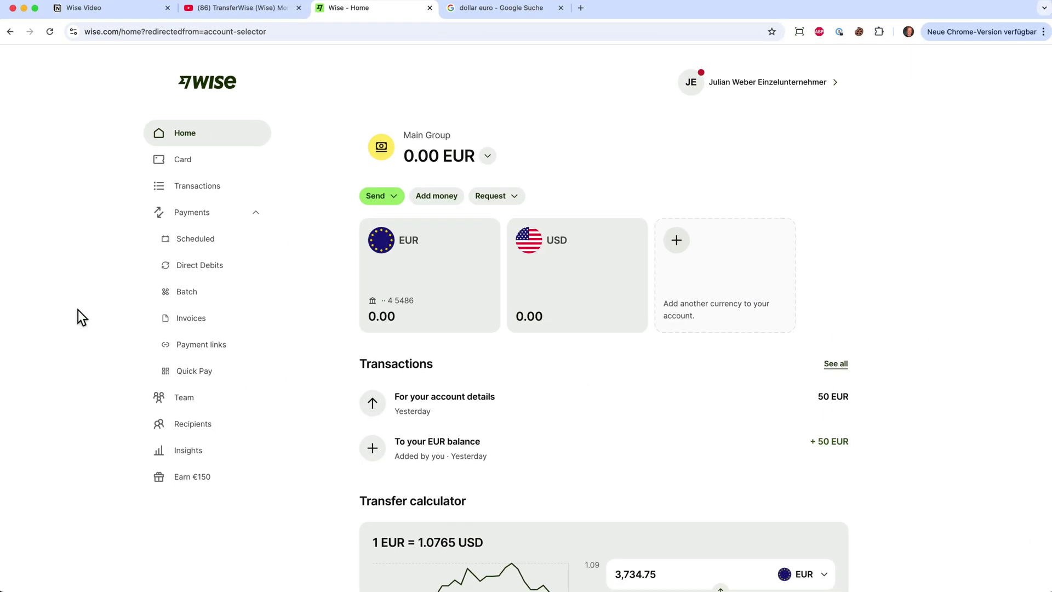
click(236, 15)
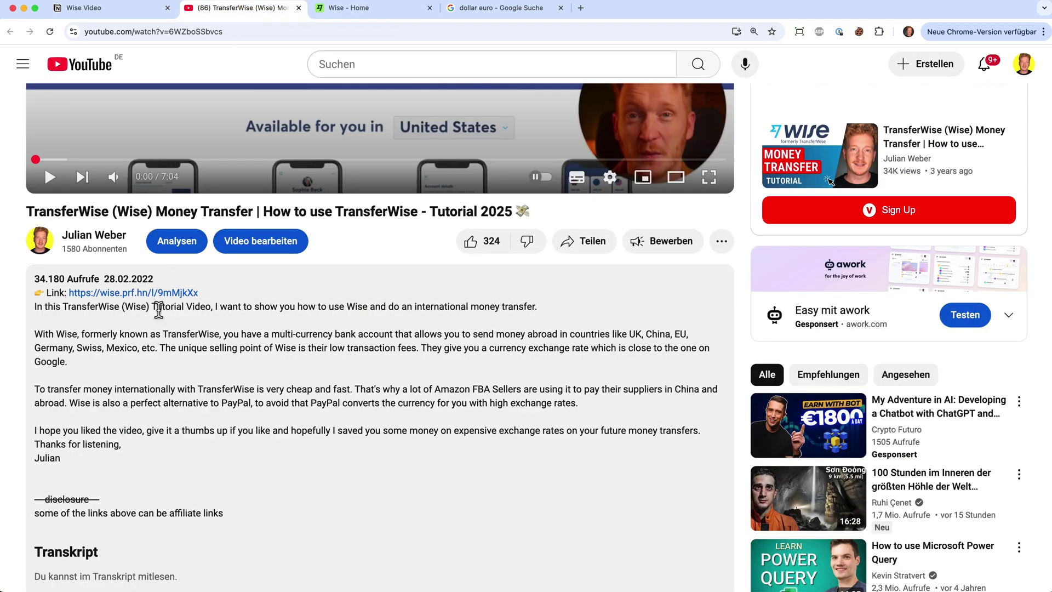
click(362, 11)
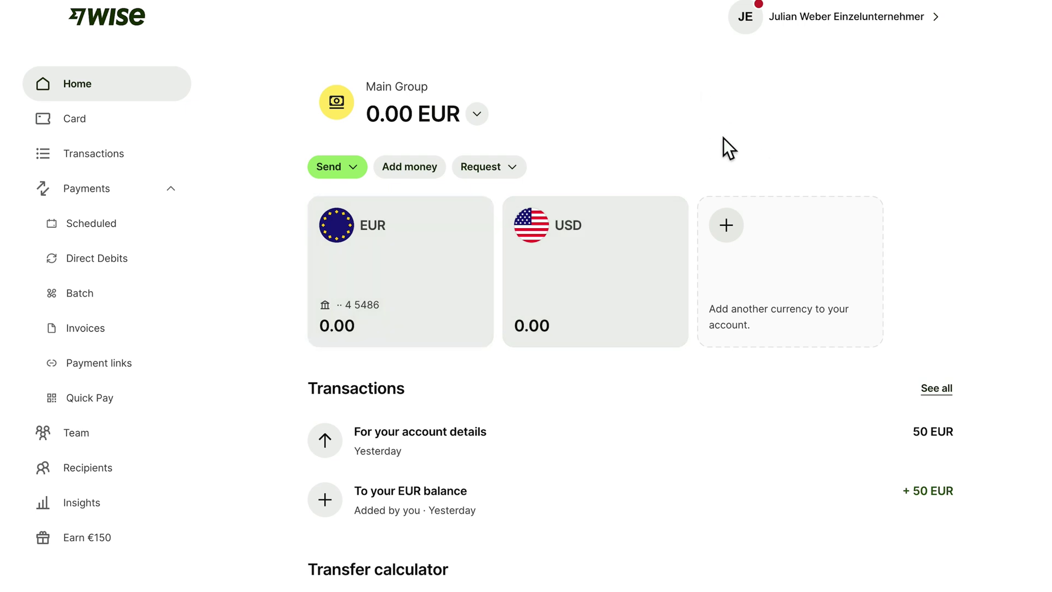
Step: Open a Canadian dollar balance in the Wise account and return to the account home
click(733, 236)
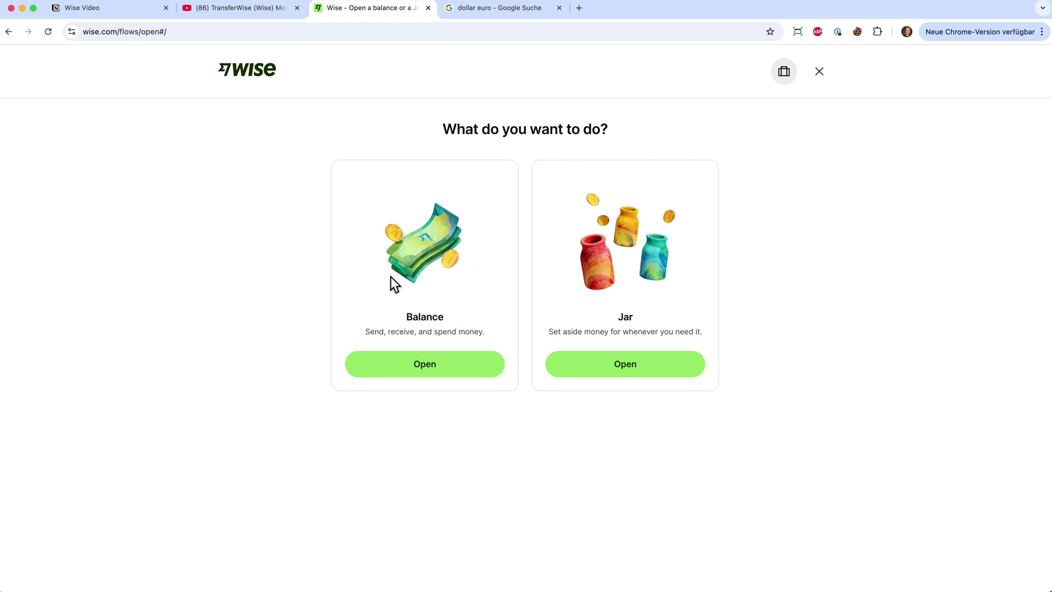
click(416, 369)
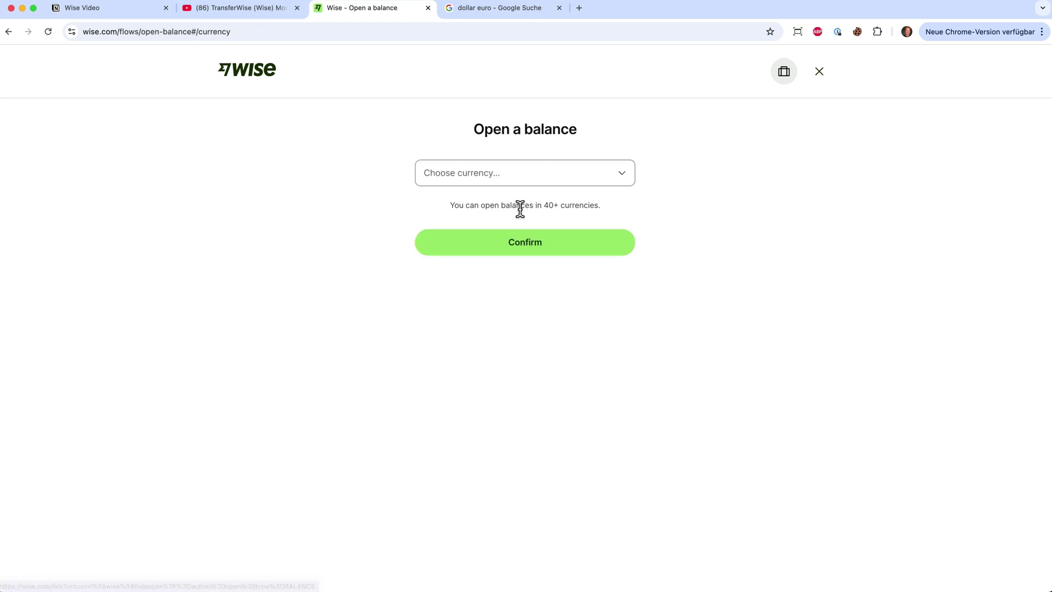
click(530, 179)
text(can)
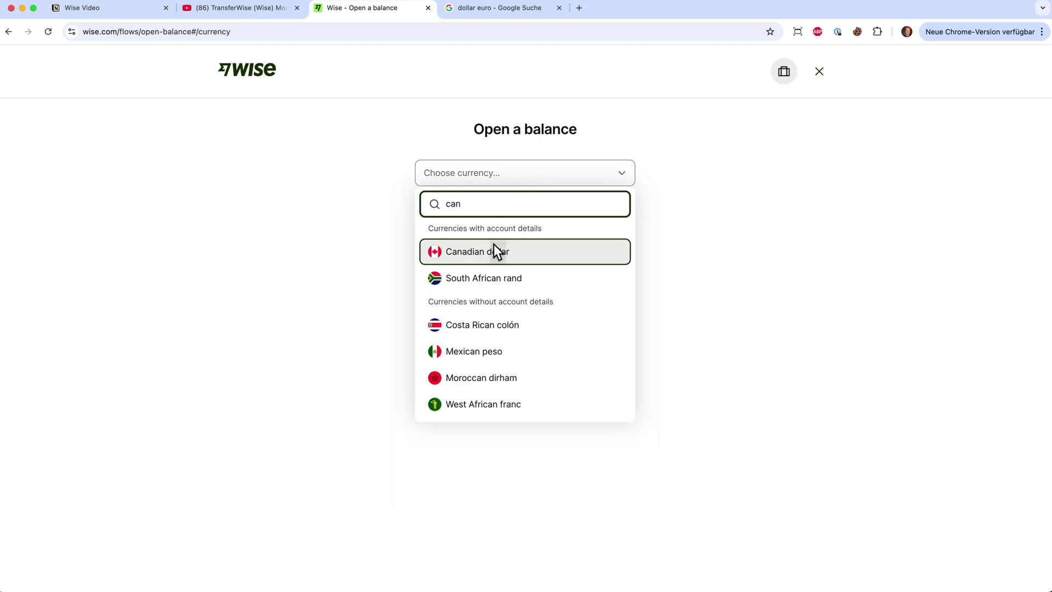
click(495, 247)
click(503, 278)
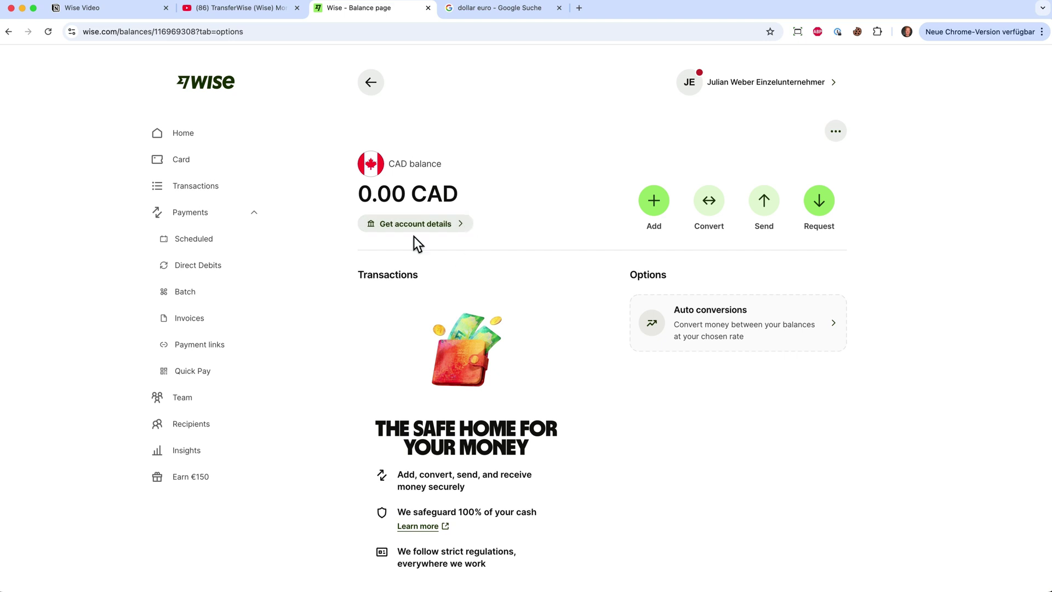
click(196, 141)
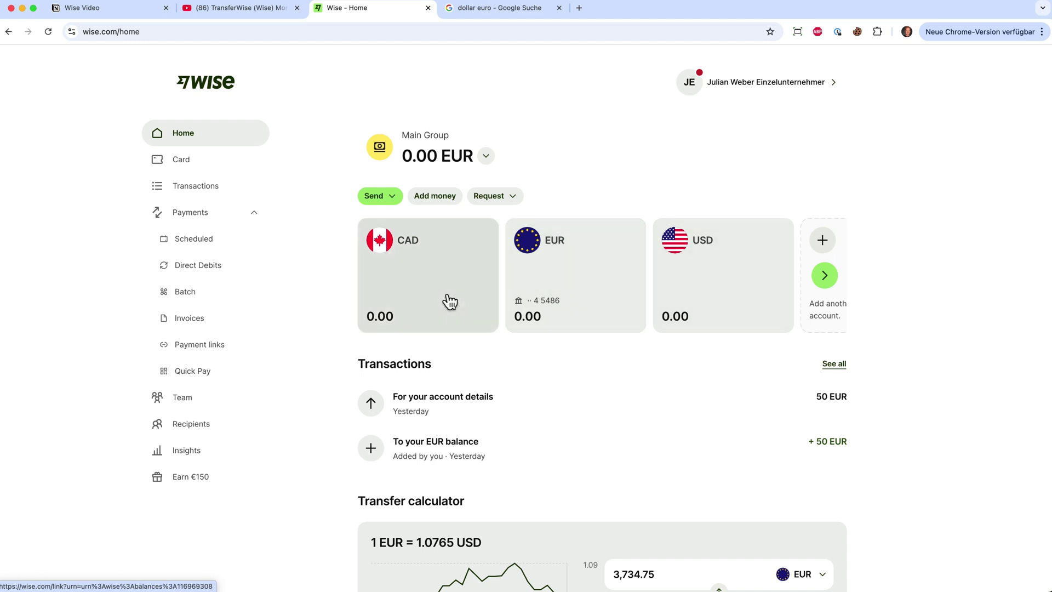
Step: View the EUR balance's account details, return to the account home, and open the USD balance
click(572, 265)
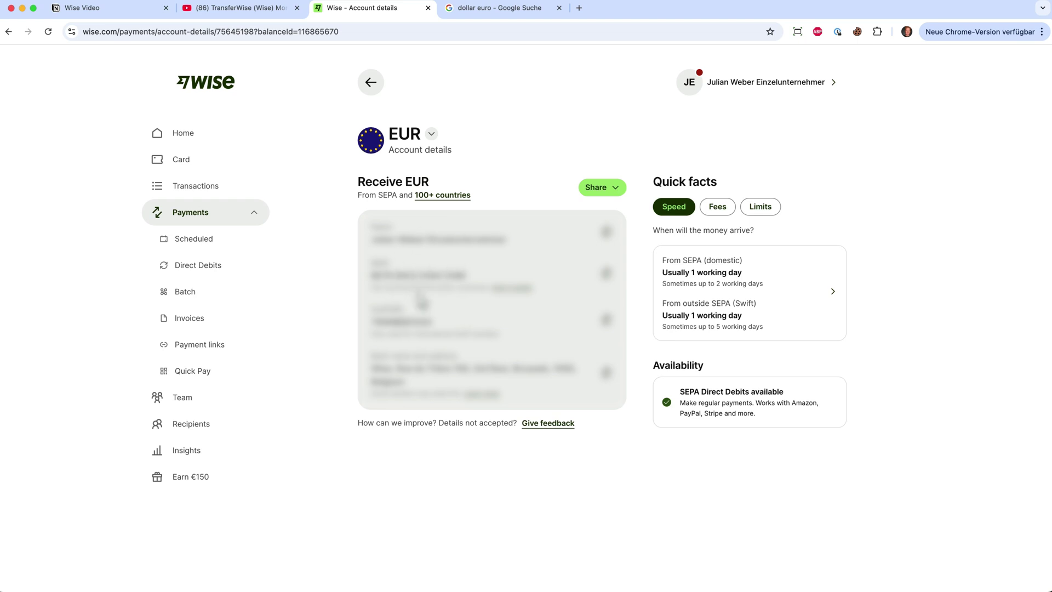
click(381, 84)
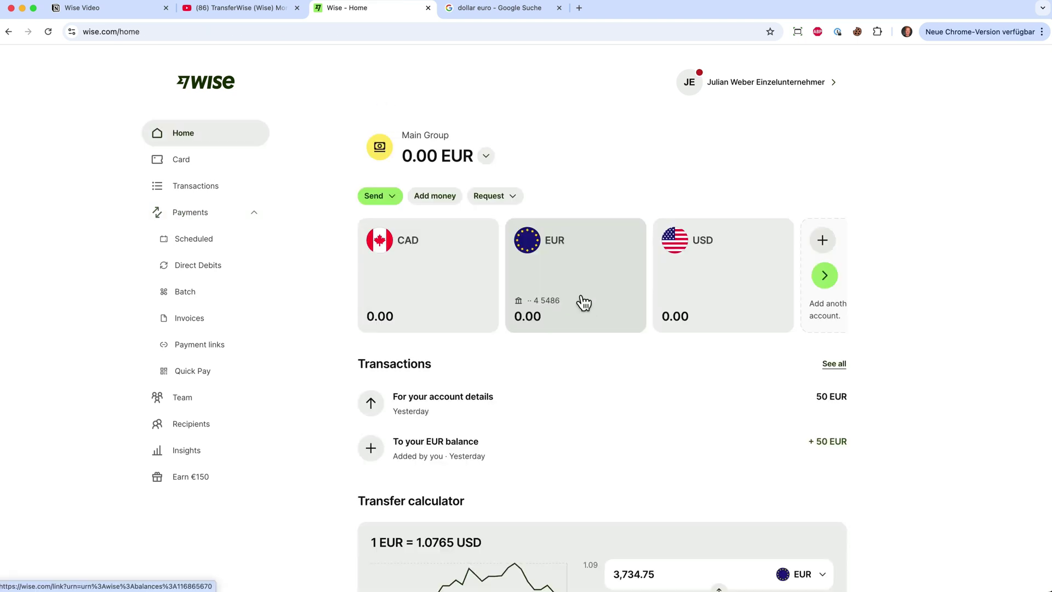
click(718, 284)
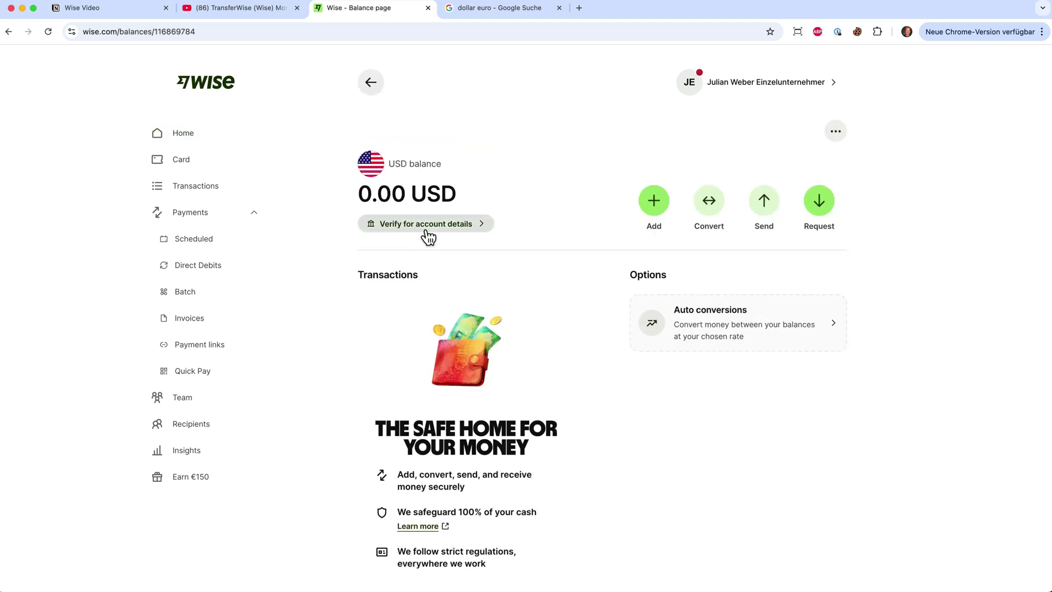
Step: Preview adding 1,000 USD to the USD balance, review the available payment methods, and cancel back to the account home
click(654, 204)
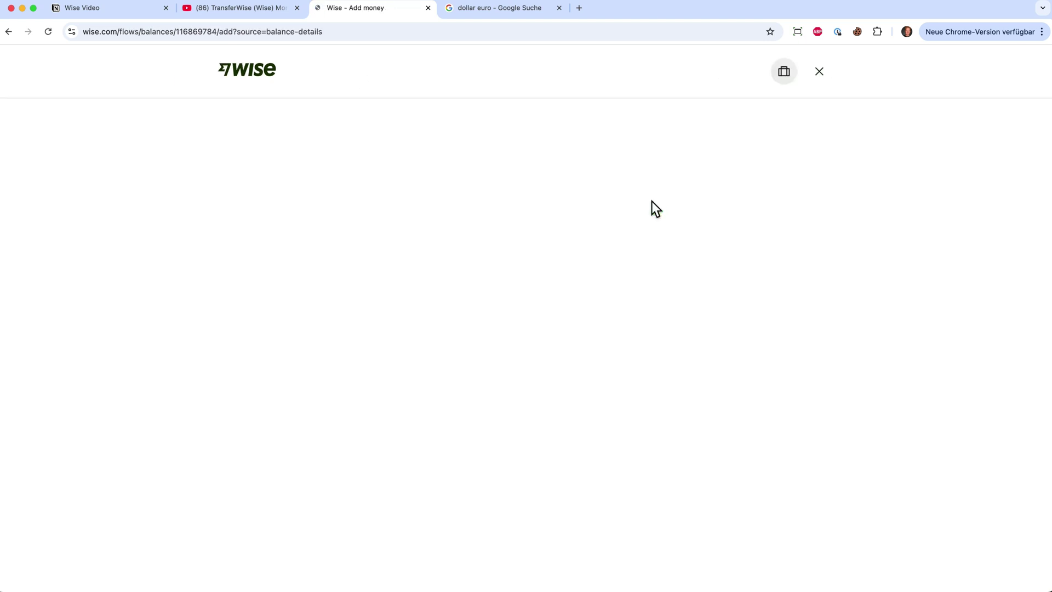
click(593, 191)
text(1000)
click(763, 210)
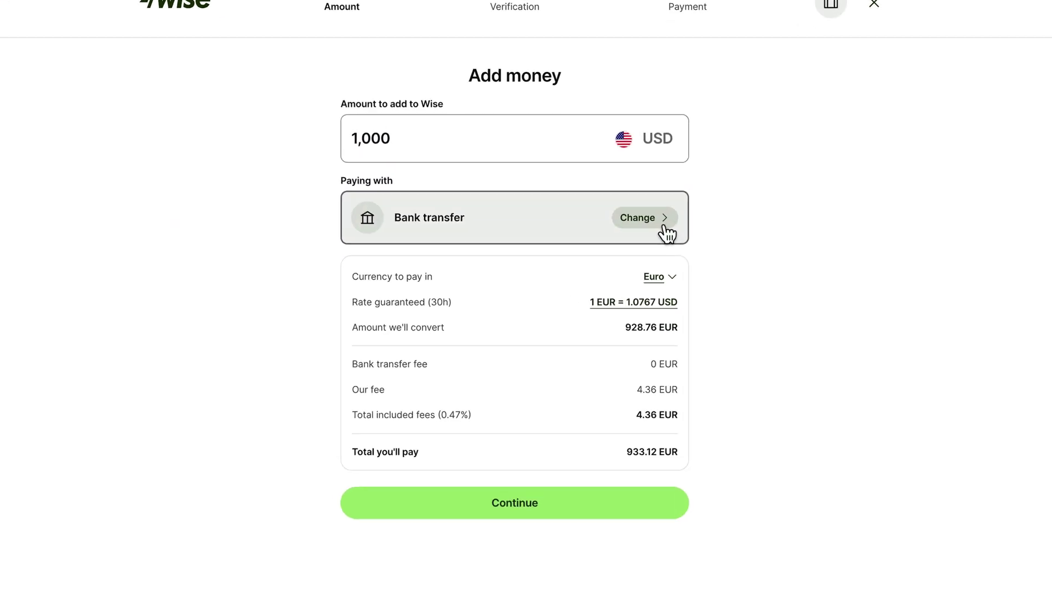
click(664, 225)
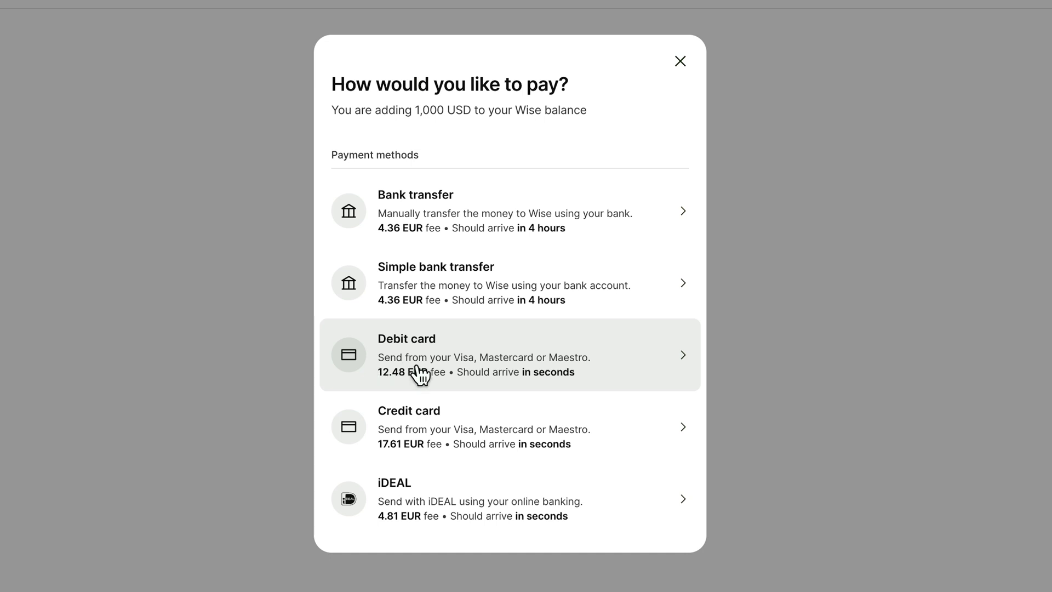
click(680, 61)
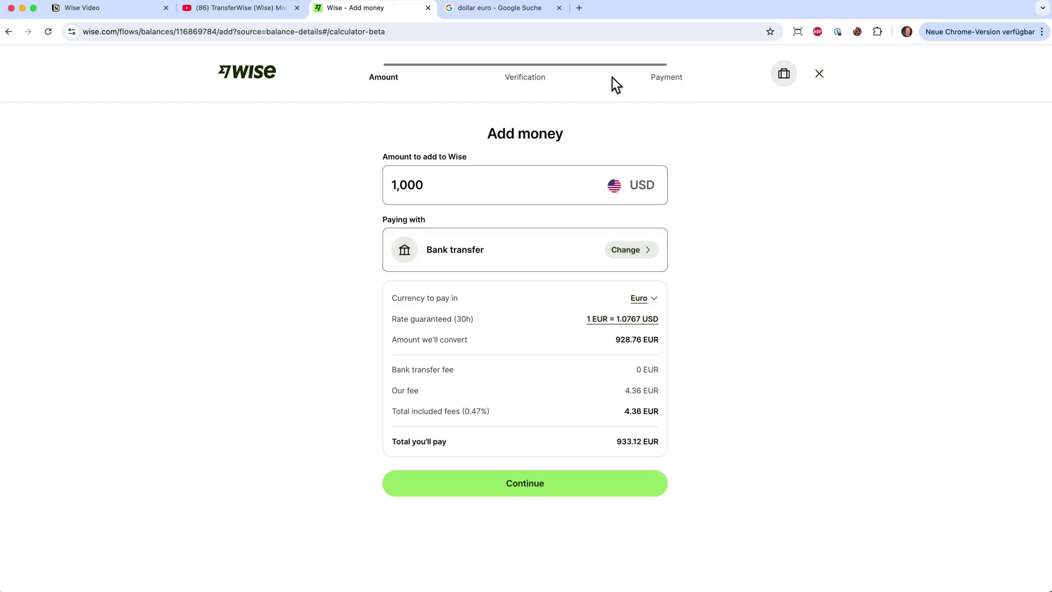
click(820, 76)
click(377, 86)
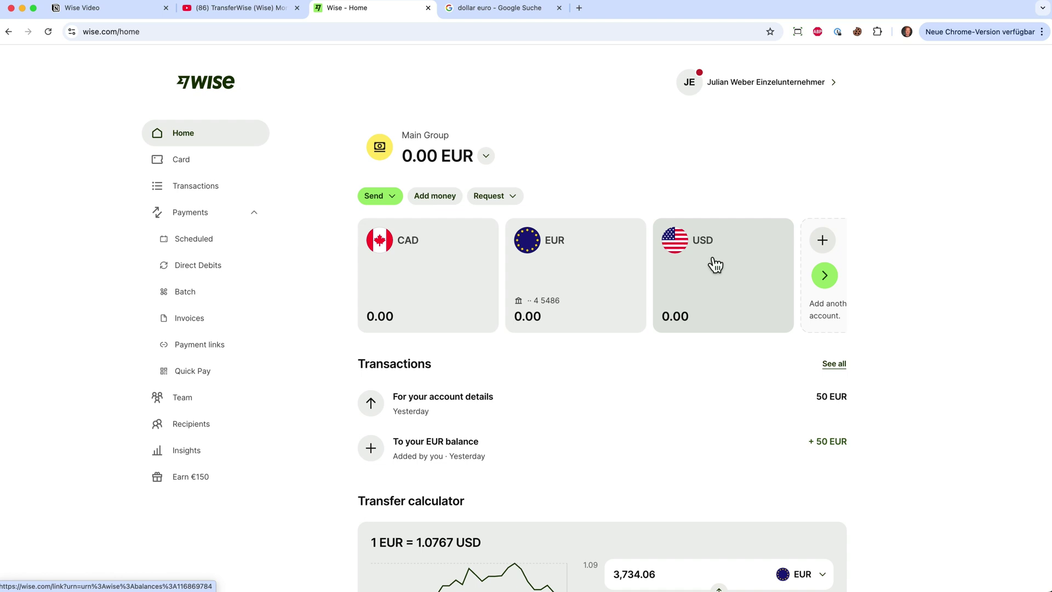
Step: Start a money transfer from the transfer calculator on the account home
scroll(679, 468, down, 3)
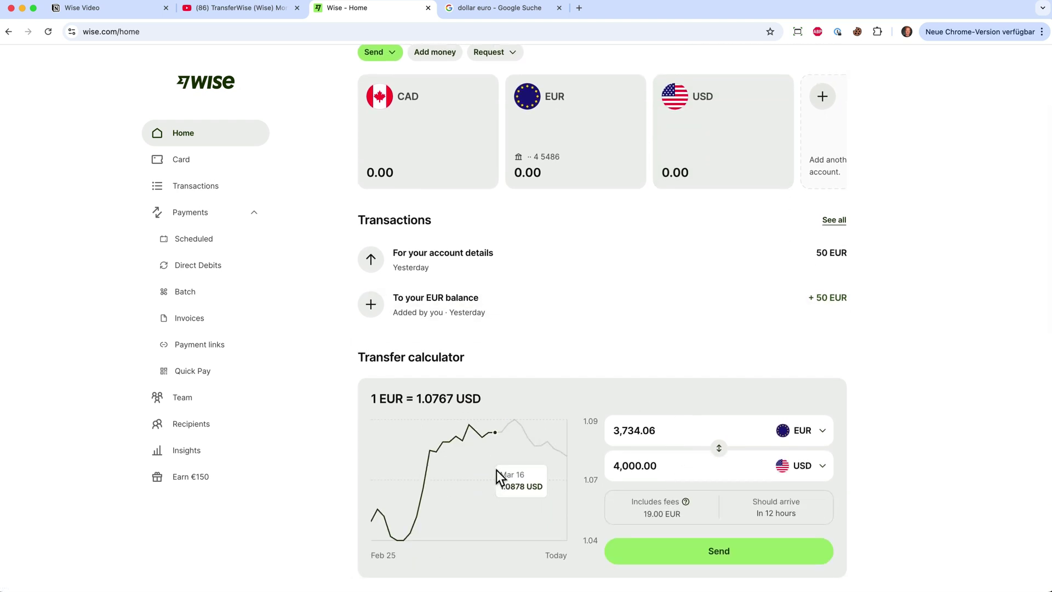
scroll(633, 340, up, 2)
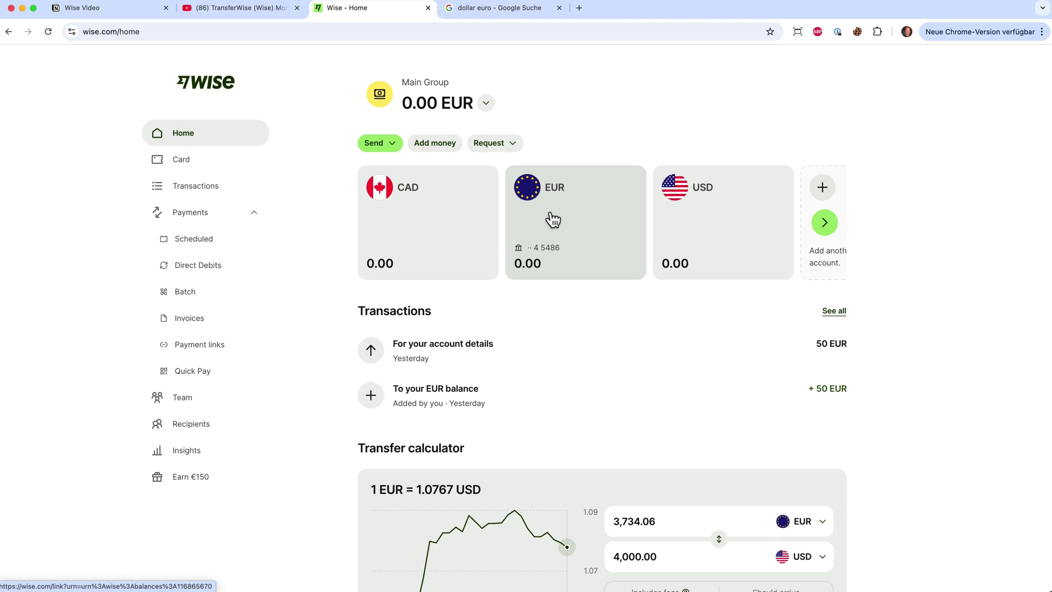
scroll(604, 312, down, 3)
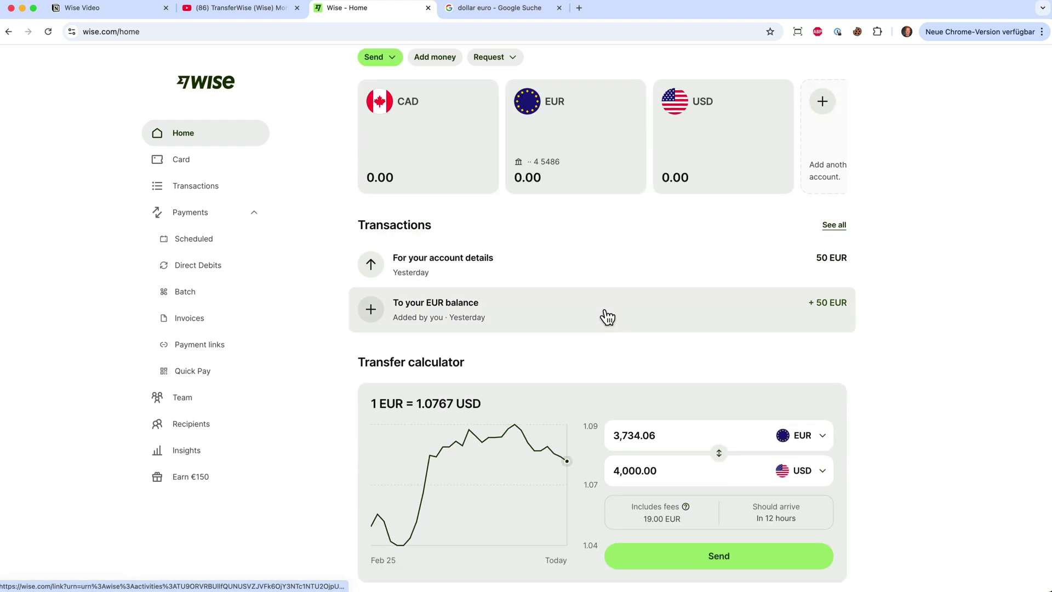
scroll(605, 314, down, 2)
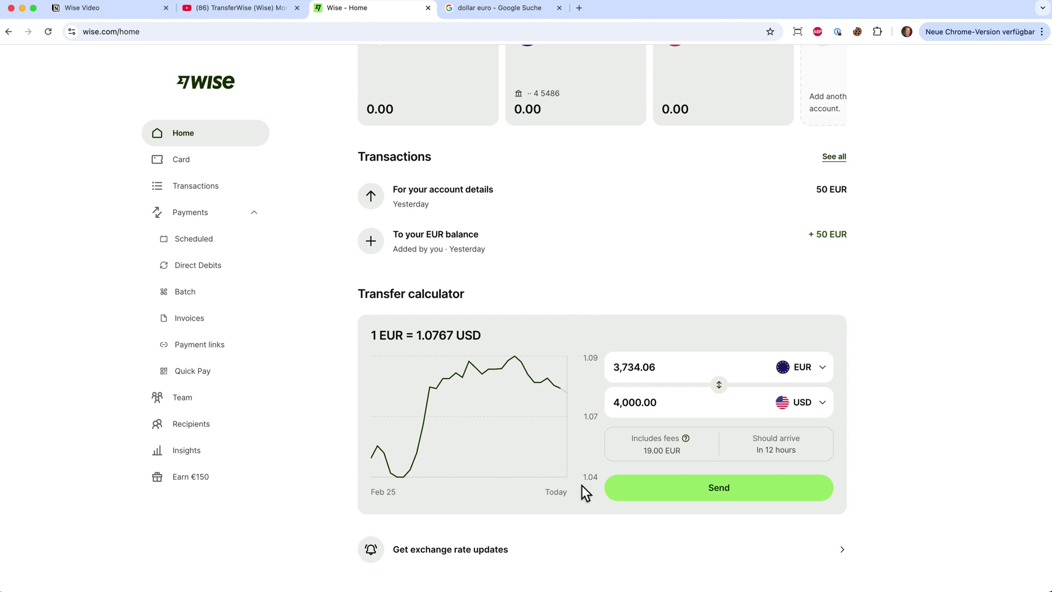
click(665, 497)
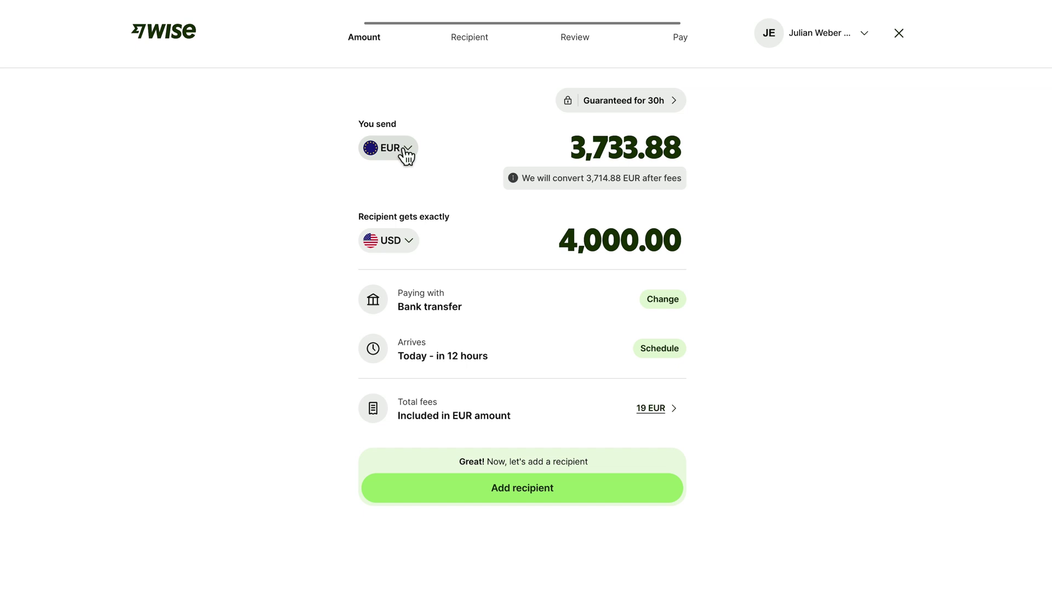
Step: Set the transfer to send USD and have the recipient get EUR
click(406, 151)
text(usd)
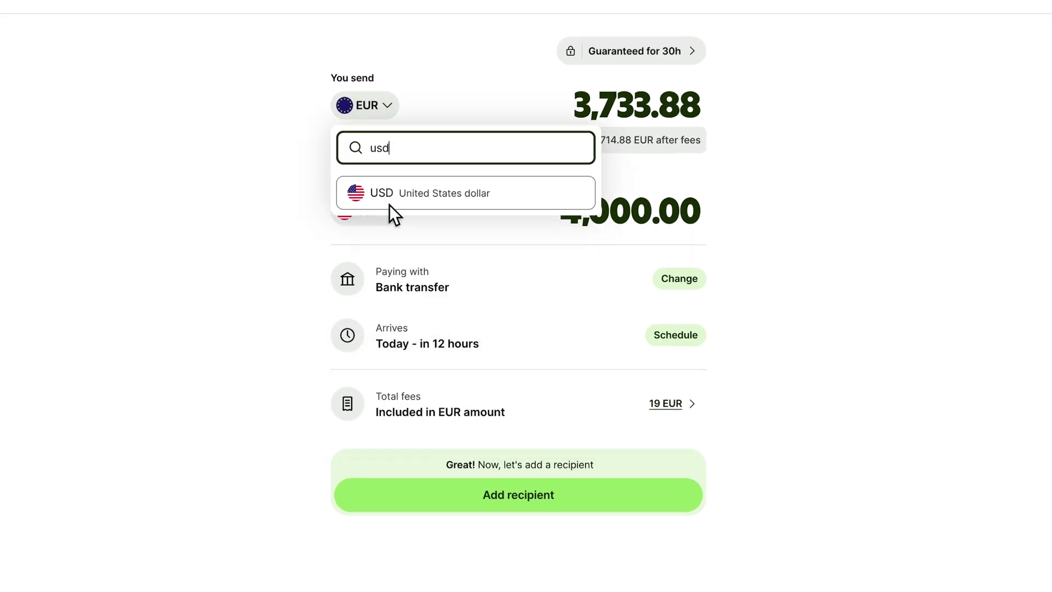
click(389, 205)
click(391, 212)
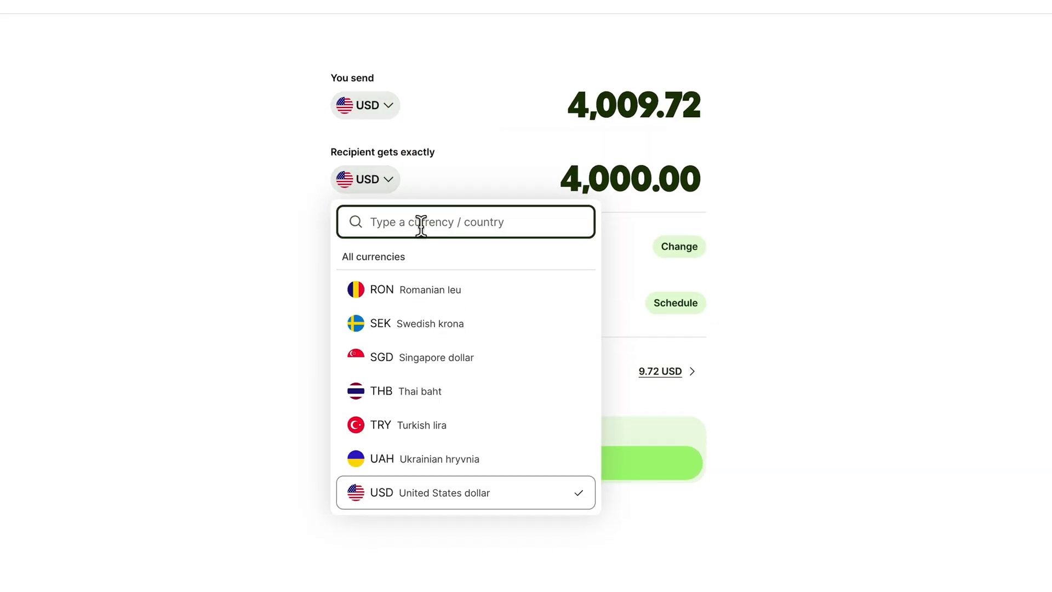
text(eur)
click(419, 264)
Step: Set the amount to send to 4,000 USD
drag(704, 110, 554, 108)
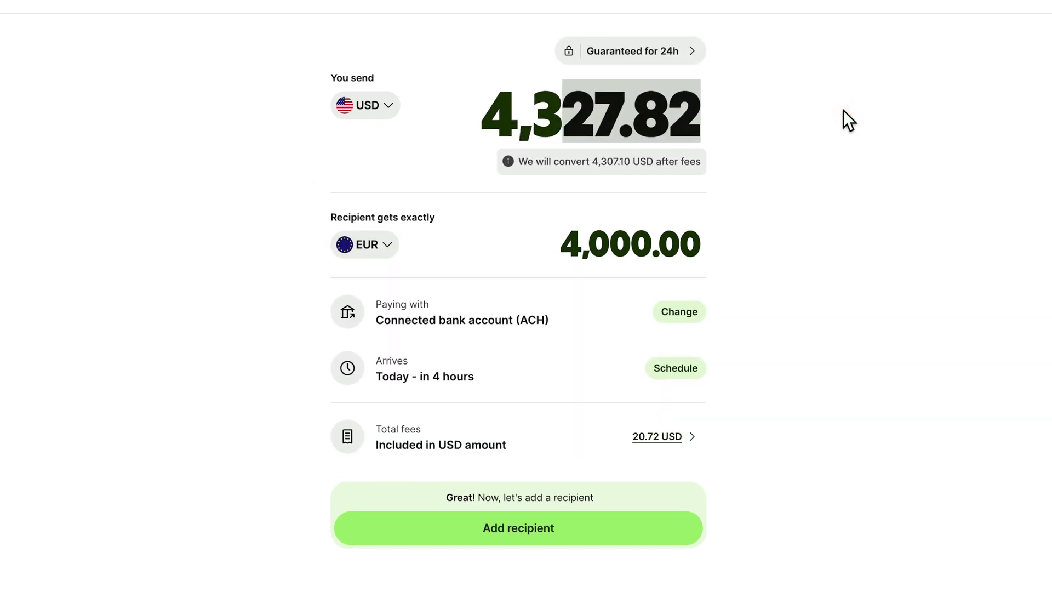
key(ctrl+a)
text(4000)
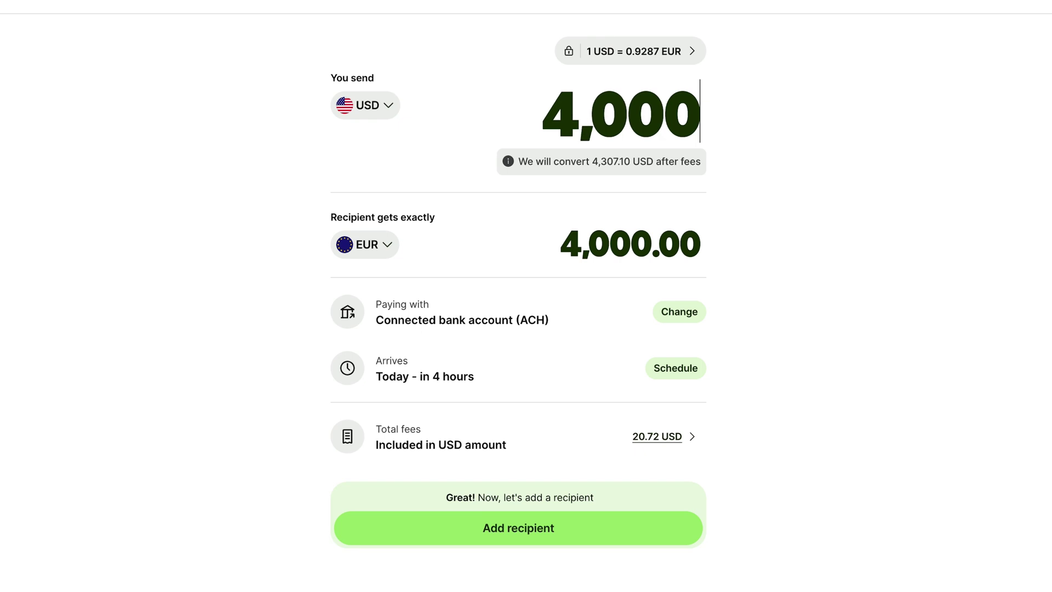
click(924, 129)
Step: Set the exact amount the recipient gets to 4,152 EUR
click(620, 179)
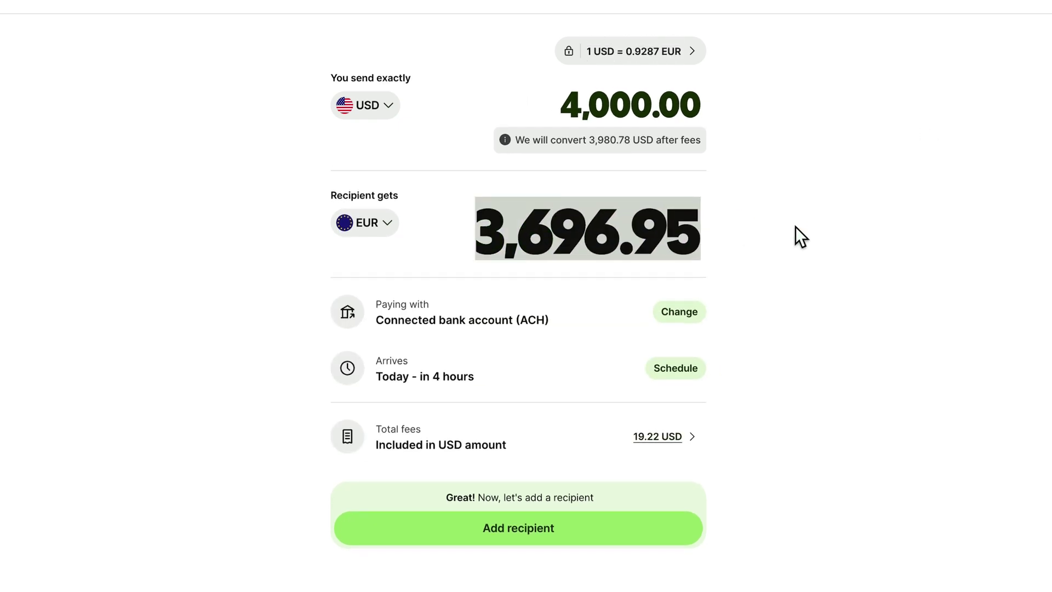
key(BackSpace)
text(4,152)
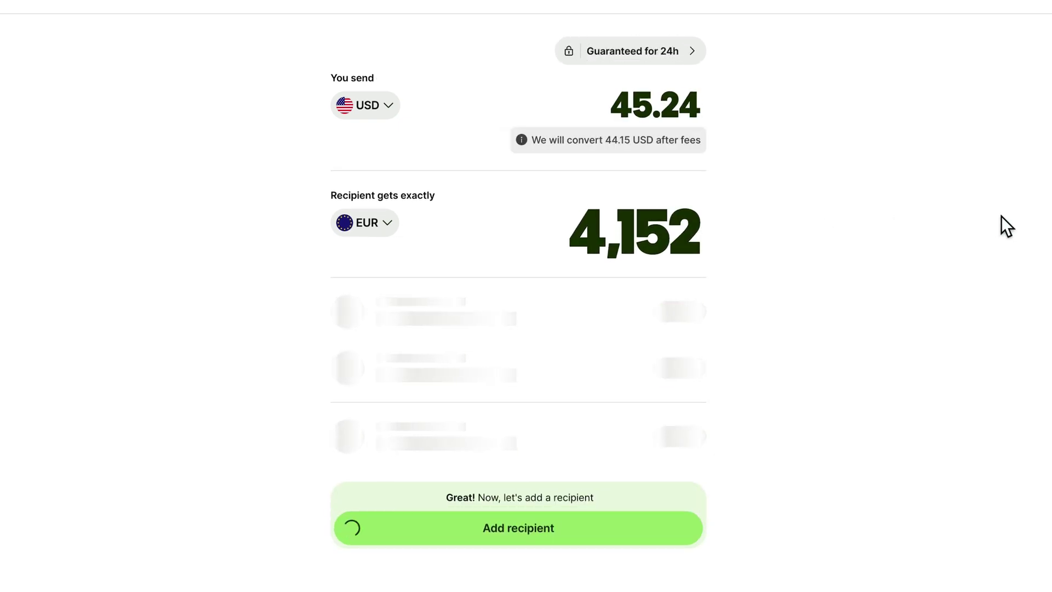
click(1001, 216)
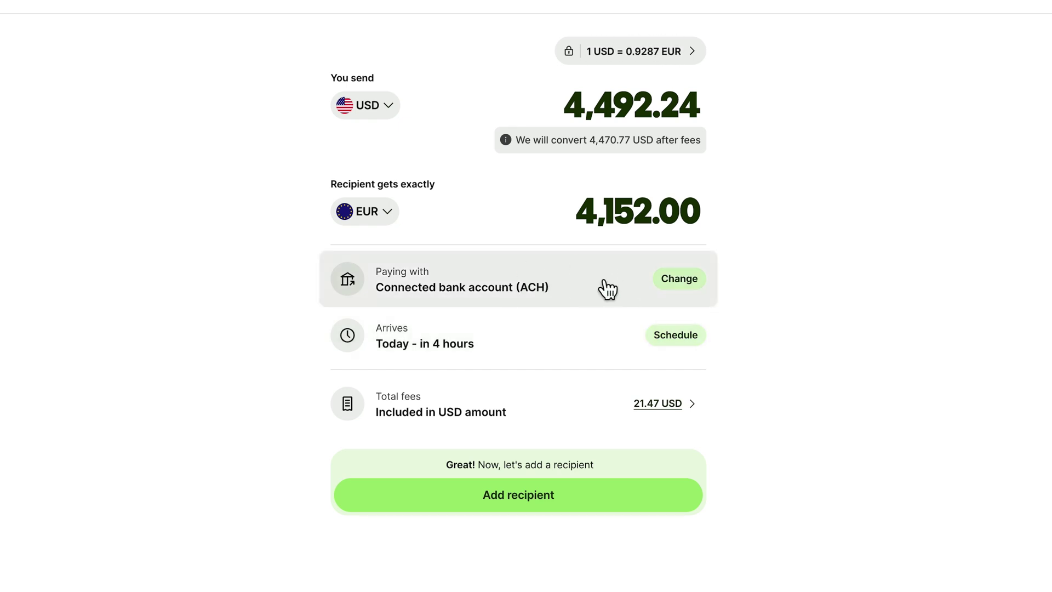
Step: Review the payment methods and fees offered for this transfer, and close the list without changing the method
click(700, 281)
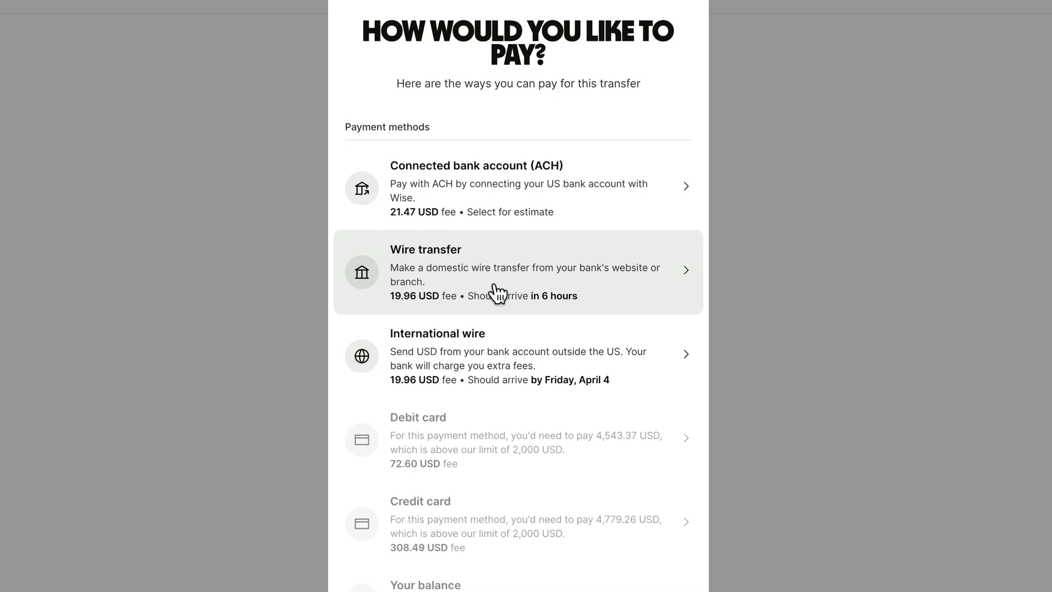
scroll(481, 403, down, 1)
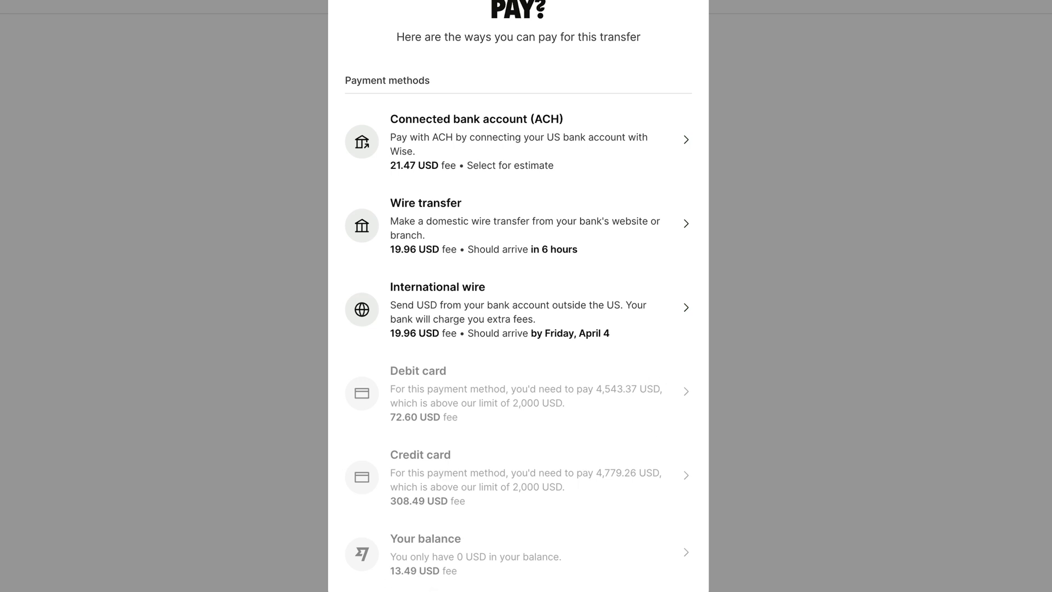
click(712, 180)
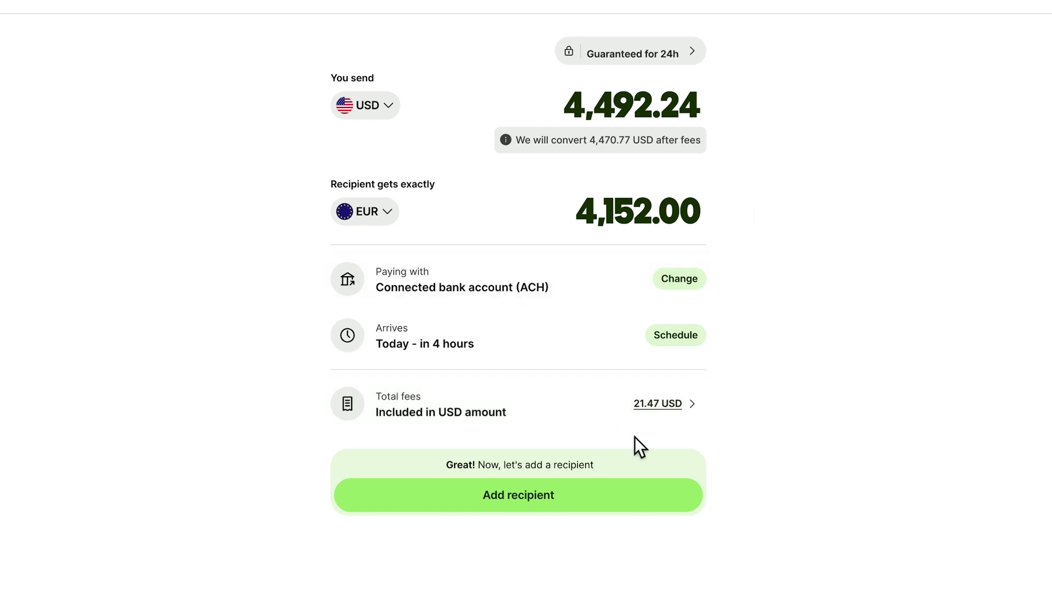
Step: Open the bank details form for a new recipient, choosing Someone else as the recipient type
click(539, 504)
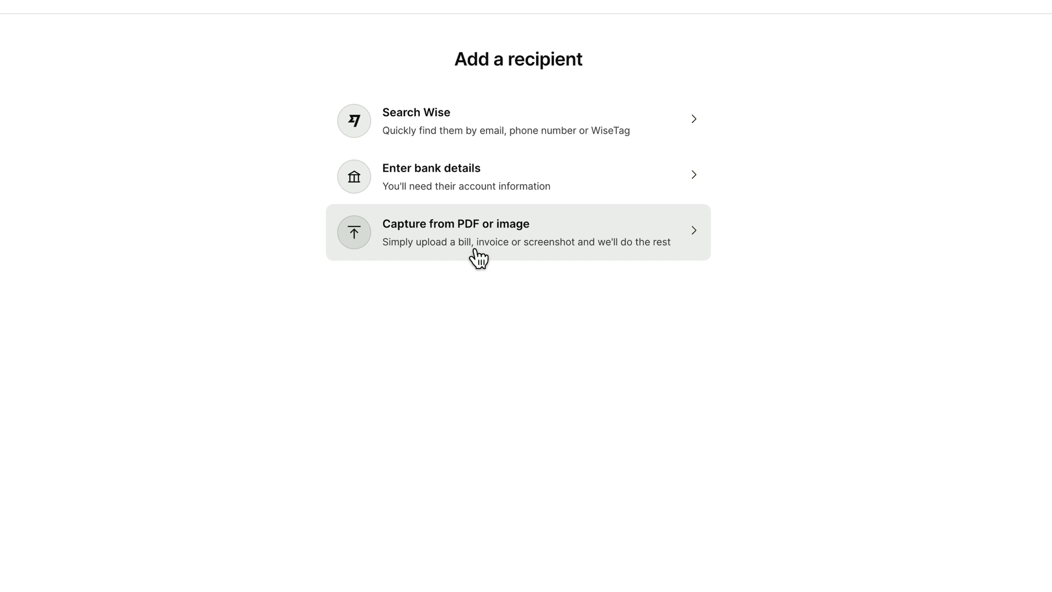
click(488, 187)
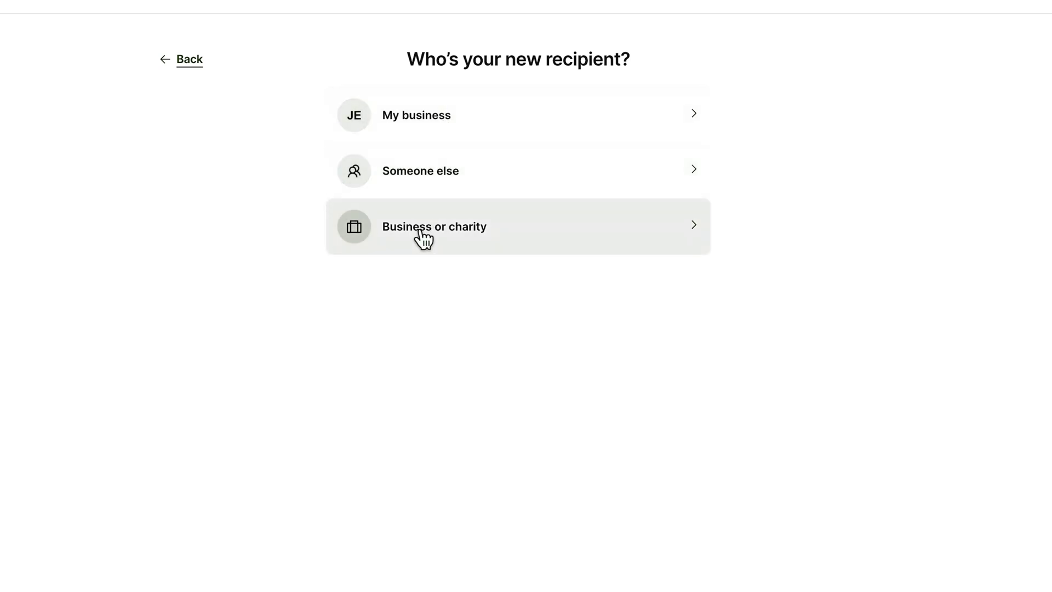
click(445, 185)
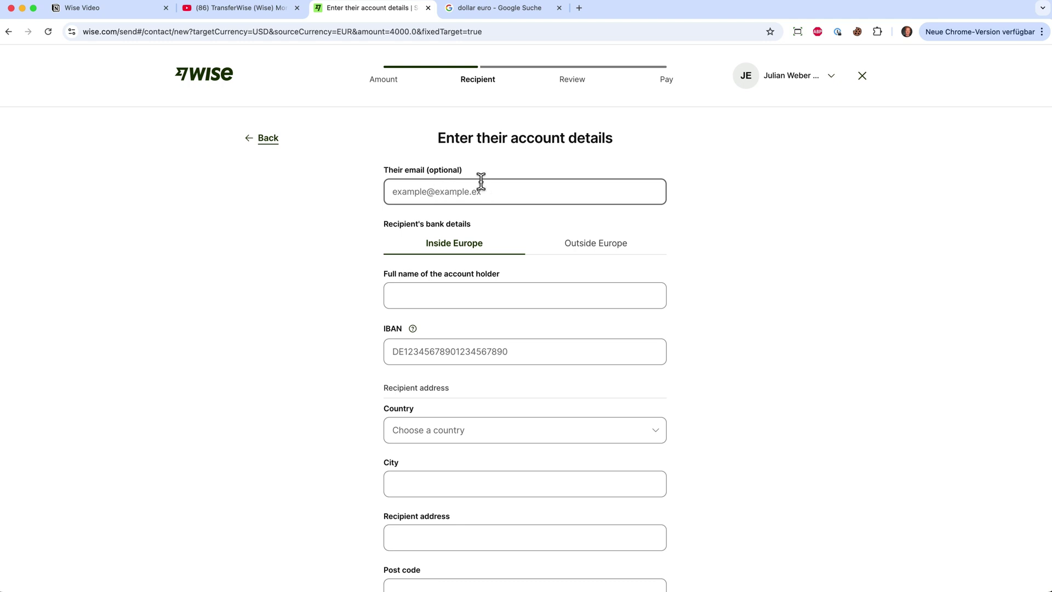
Step: Examine the account holder, IBAN and address fields required in the recipient's account details form
scroll(690, 272, down, 2)
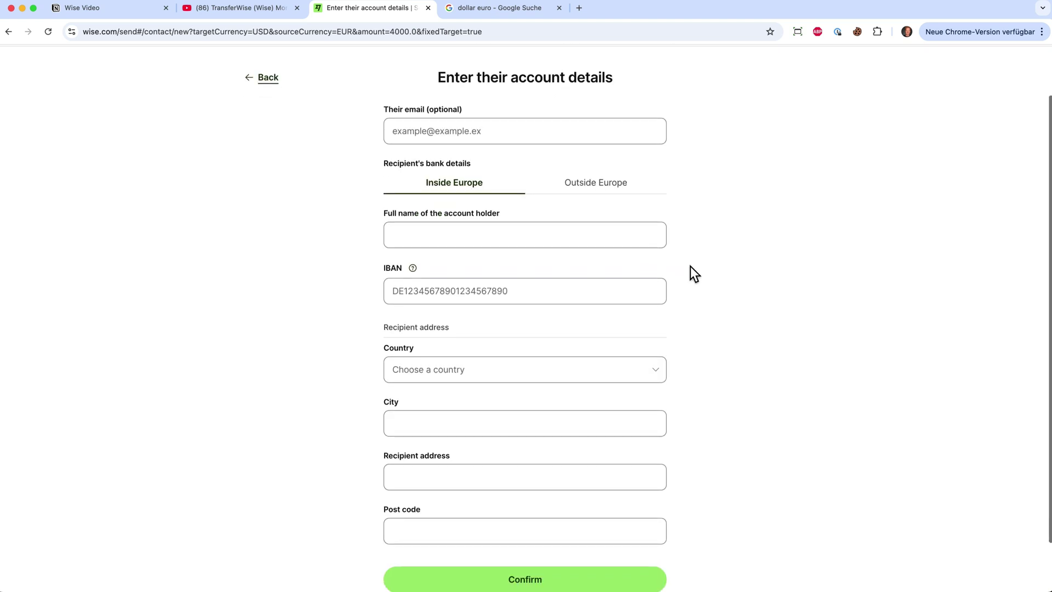
click(469, 237)
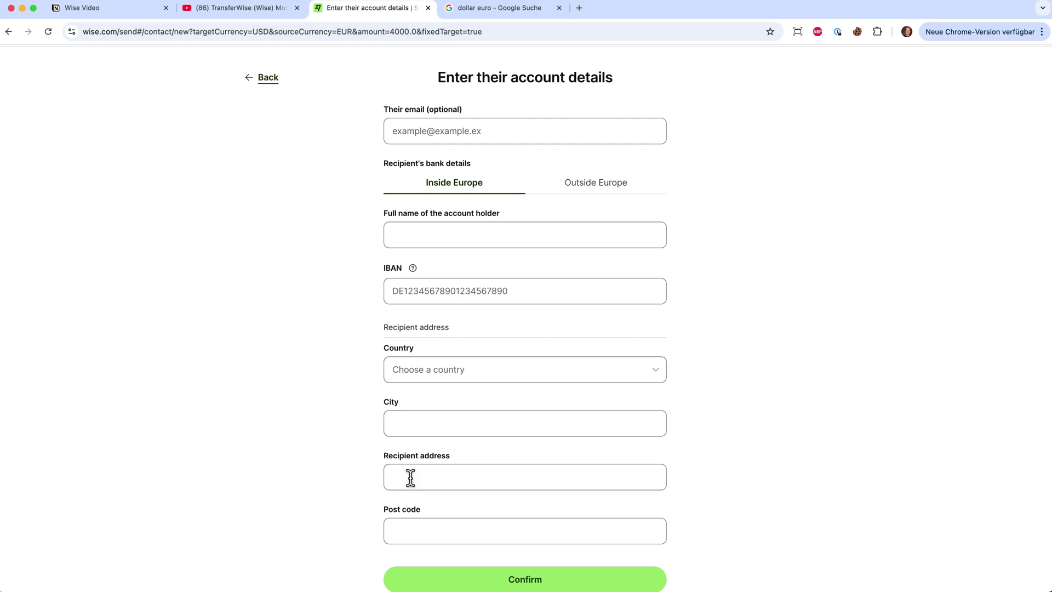
scroll(558, 443, down, 1)
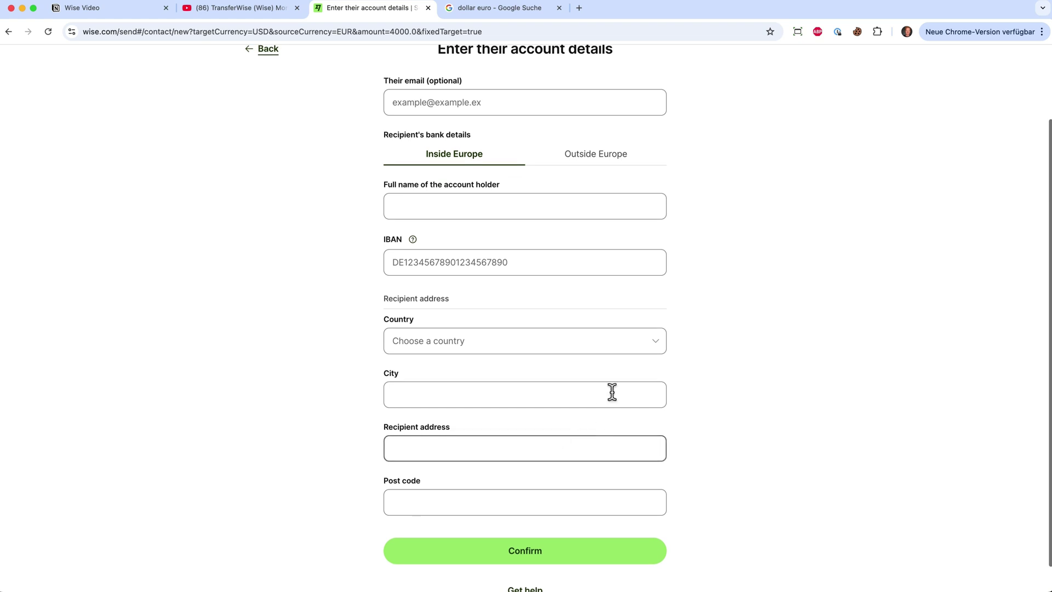
scroll(465, 405, up, 2)
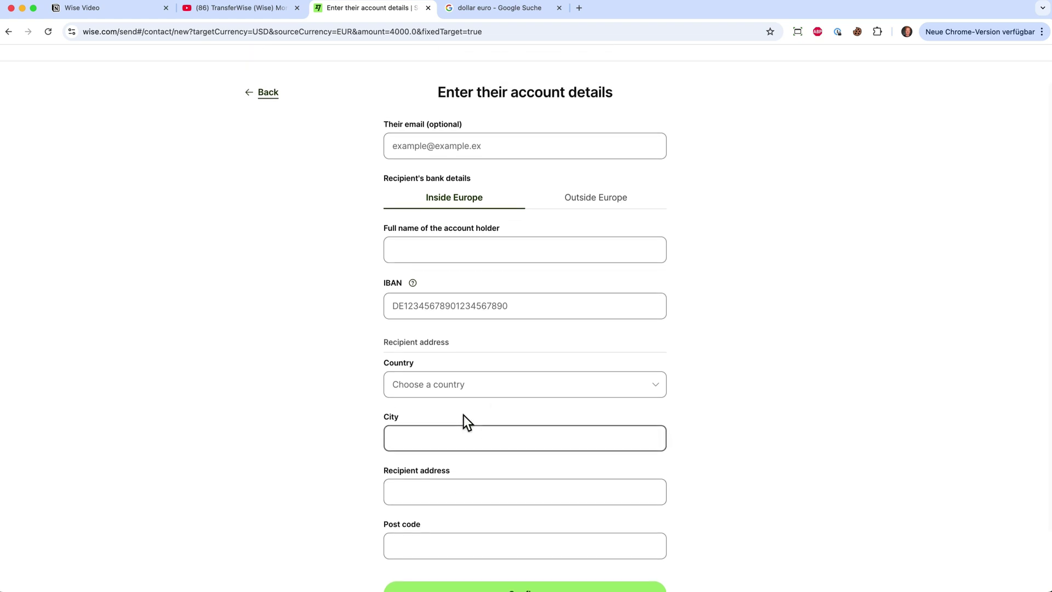
scroll(478, 235, up, 2)
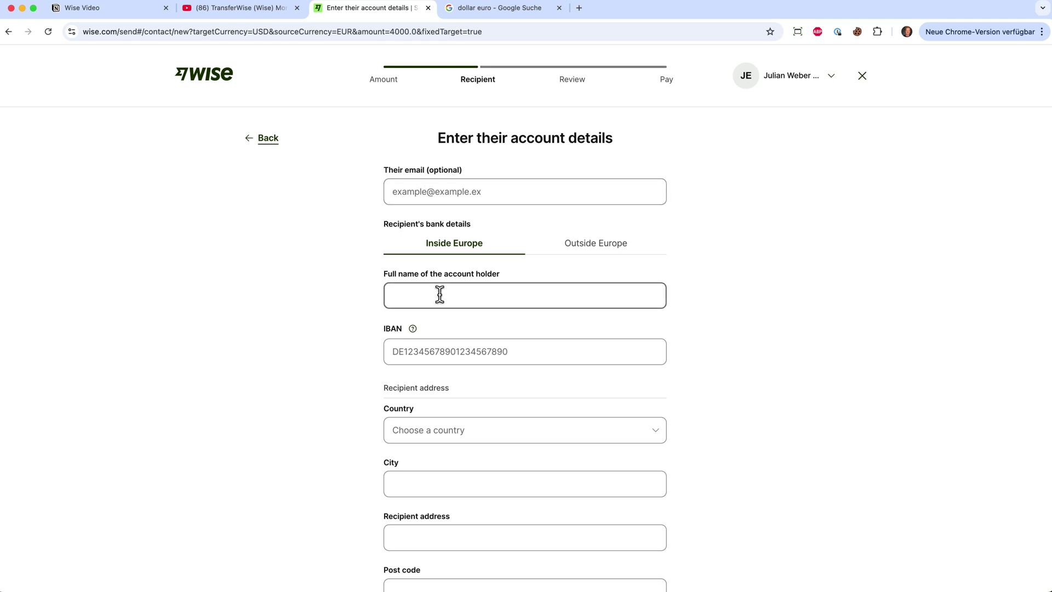
scroll(527, 321, down, 4)
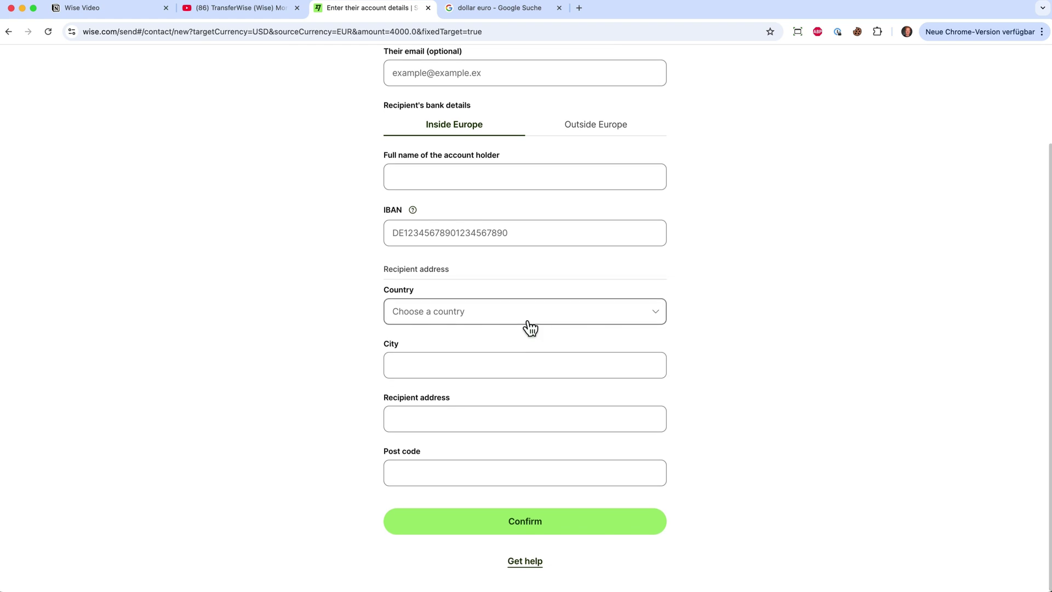
scroll(530, 328, up, 4)
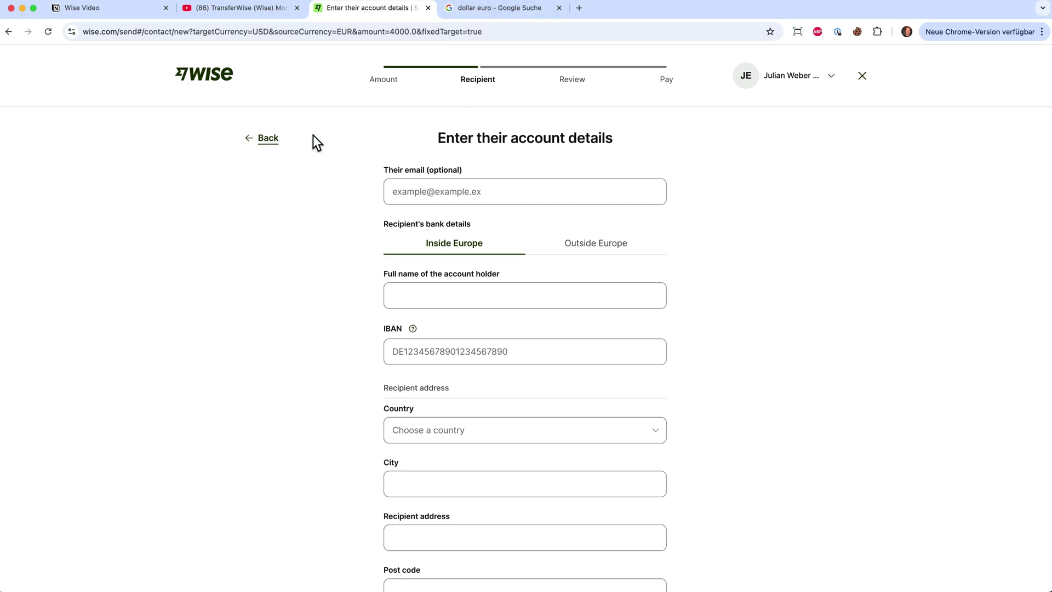
Step: Leave the recipient details without saving and return to the transfer's amount page
click(266, 141)
click(264, 144)
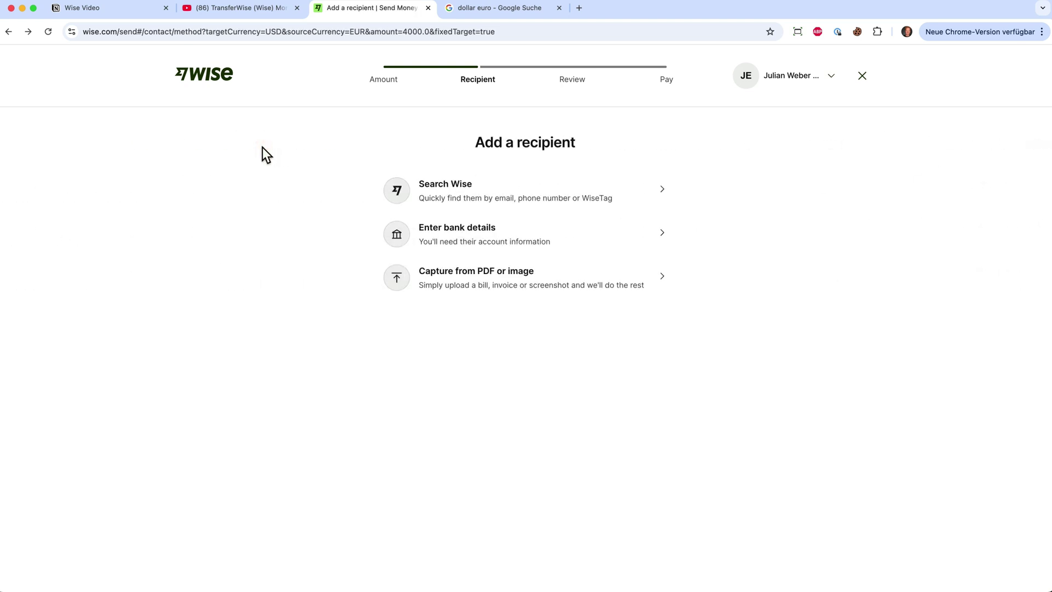
click(8, 31)
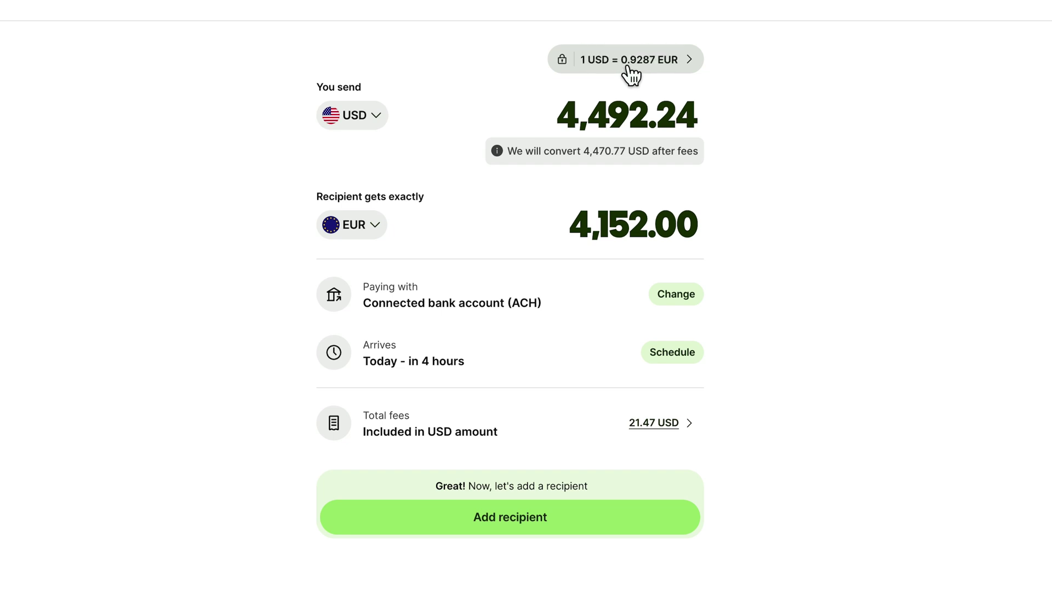
Step: Check the current US dollar to euro rate in the Google search results and return to Wise
click(499, 8)
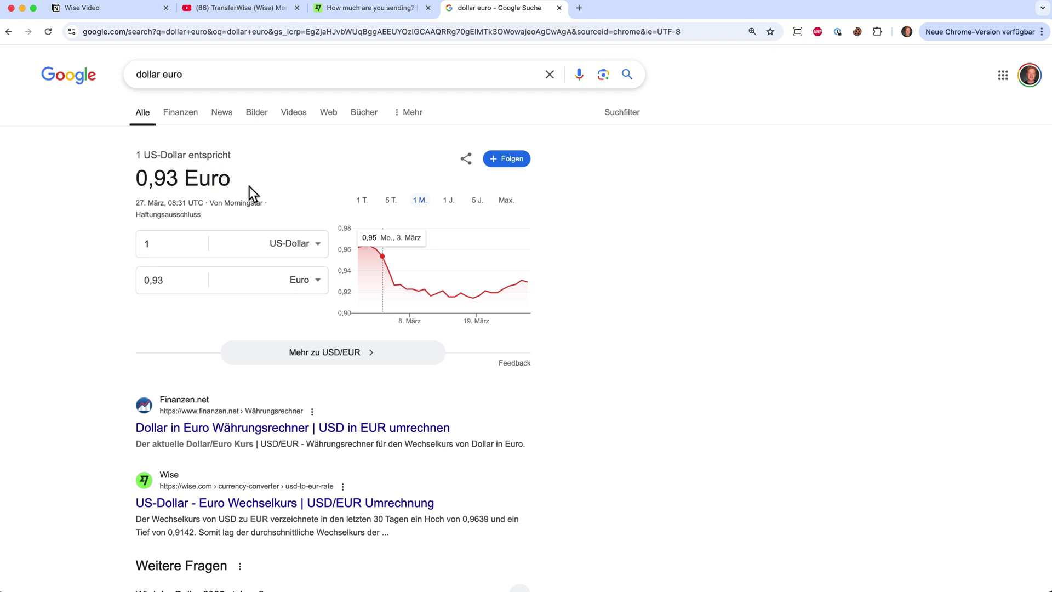
click(377, 9)
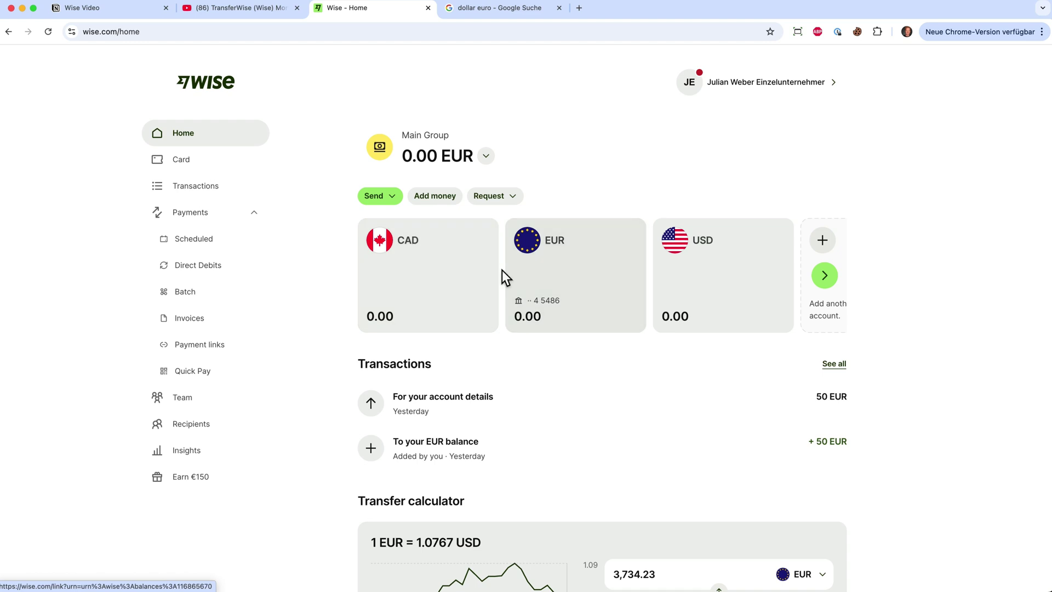
Step: Look through the home page's recent transactions, EUR-to-USD transfer calculator and expense card offer
scroll(684, 263, down, 2)
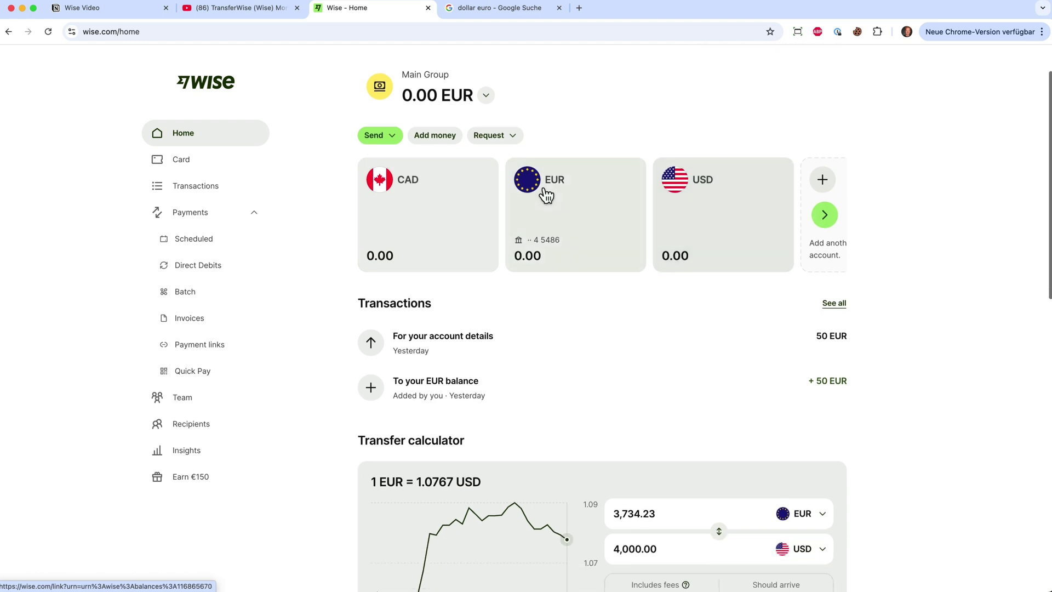
scroll(581, 206, down, 5)
mouse_move(463, 305)
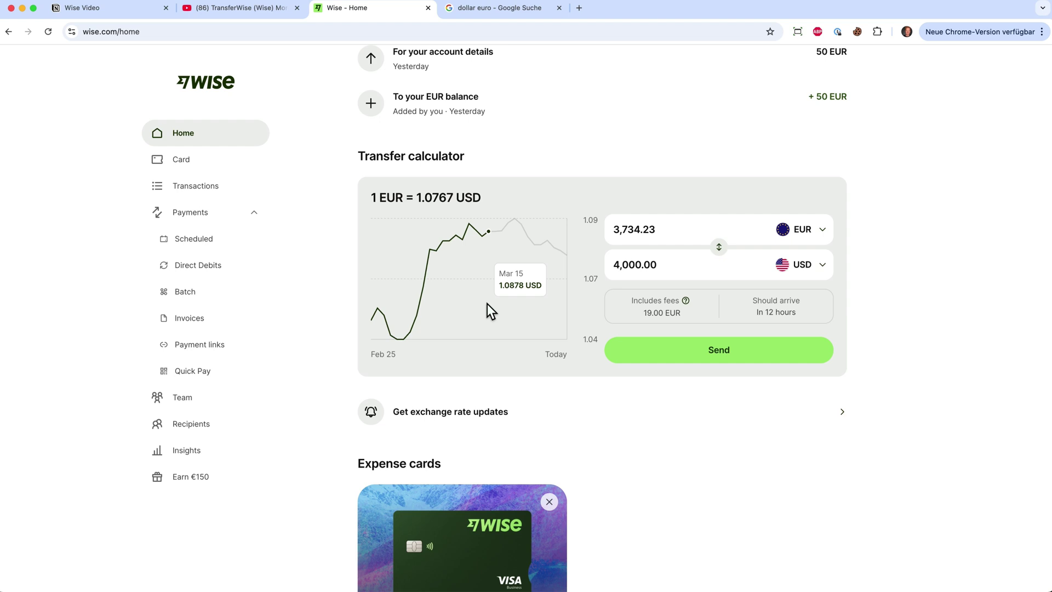
scroll(574, 471, down, 3)
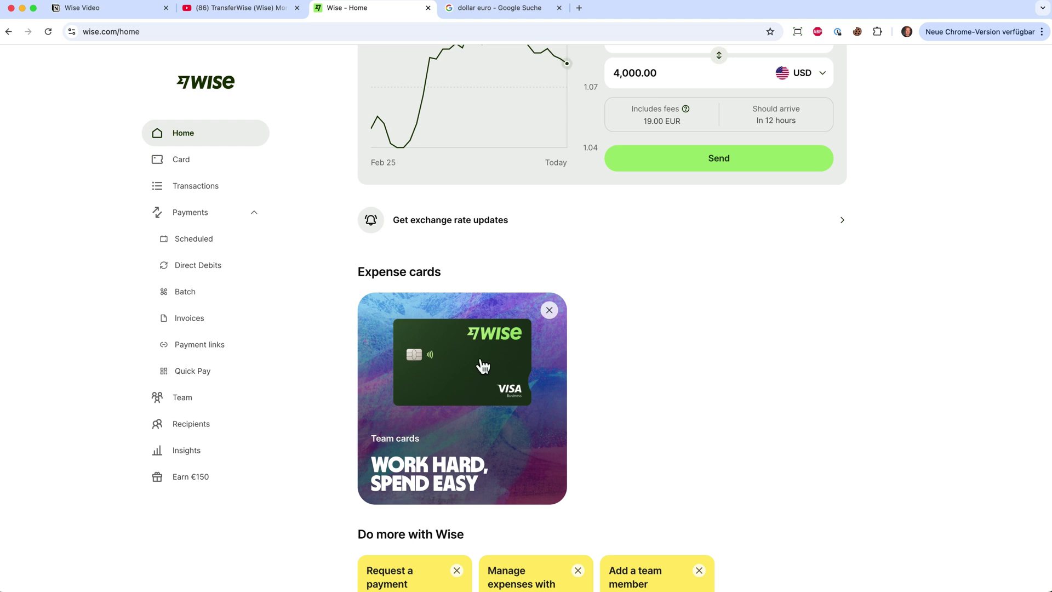
scroll(479, 364, up, 3)
scroll(479, 366, up, 10)
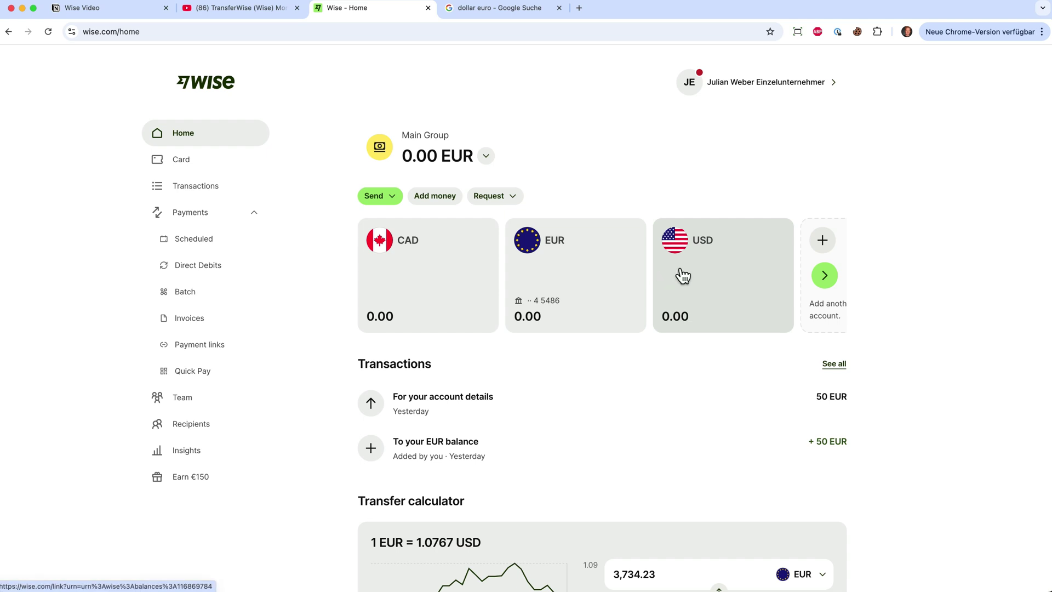
Step: View the account's team members page and return to the home page
scroll(679, 274, down, 9)
click(184, 400)
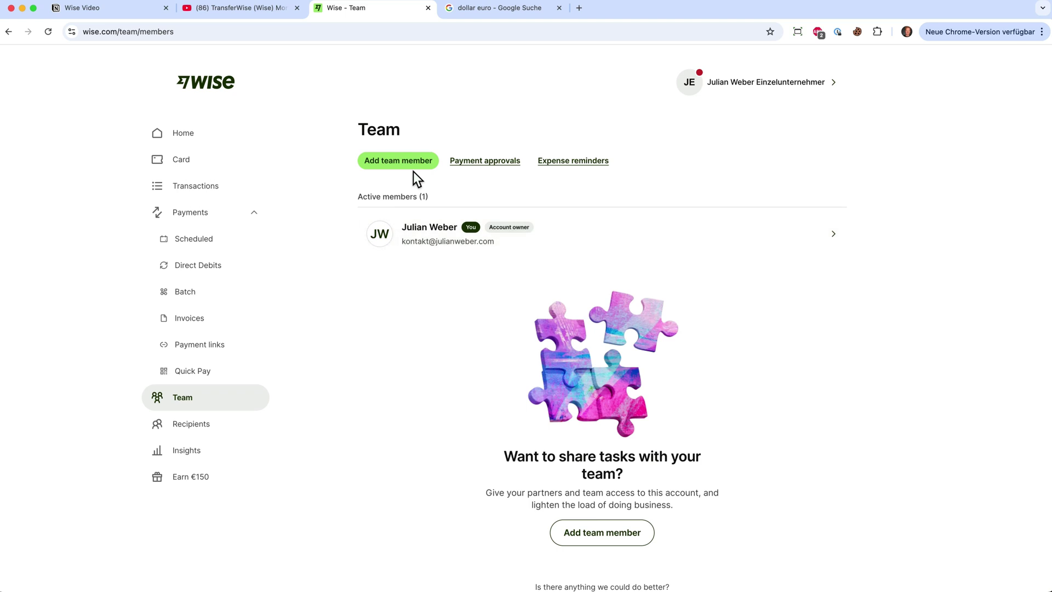
click(200, 139)
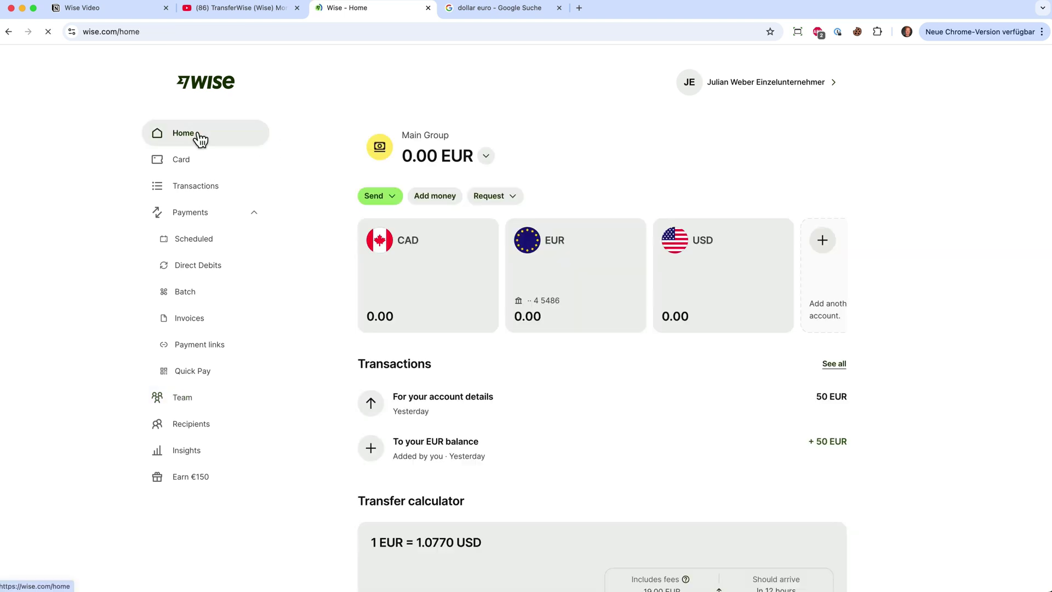
Step: Open a new invoice request and examine its customer, product, payment method, due date and additional details fields
click(496, 194)
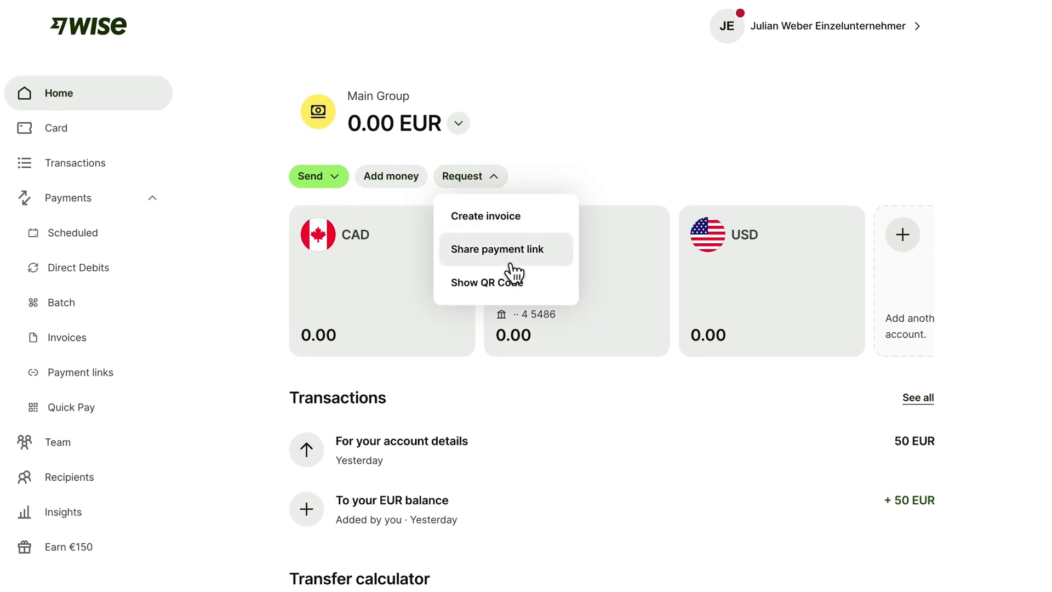
click(510, 217)
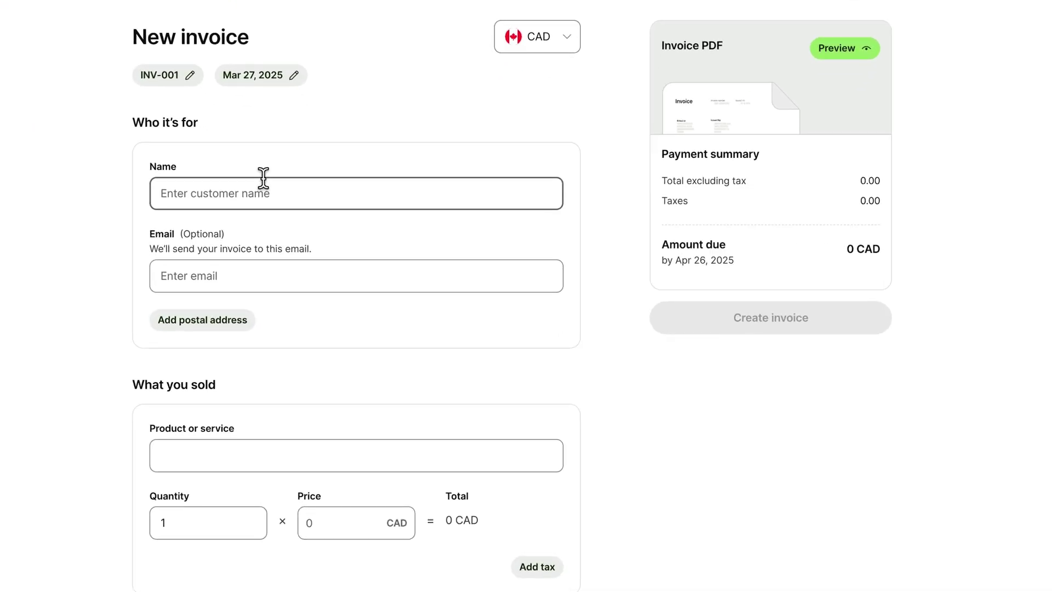
click(221, 272)
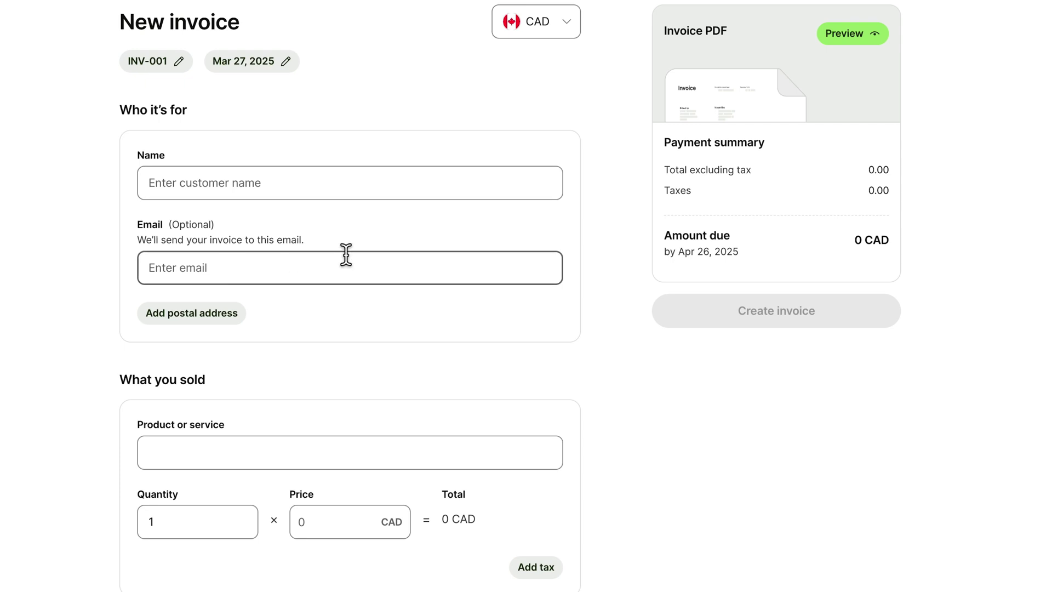
scroll(346, 253, down, 2)
click(346, 254)
scroll(345, 255, down, 1)
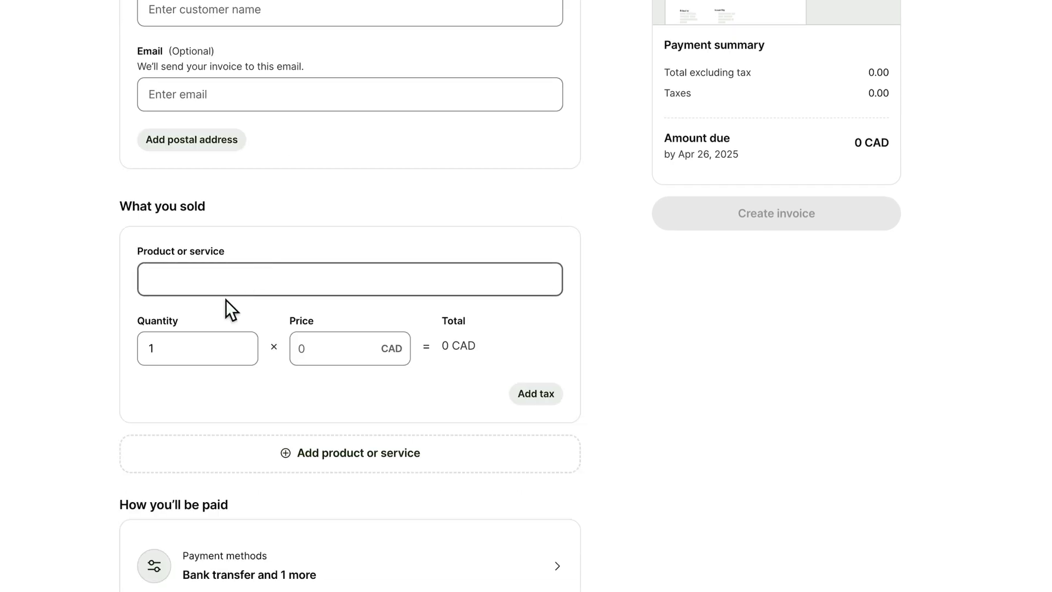
scroll(301, 329, down, 6)
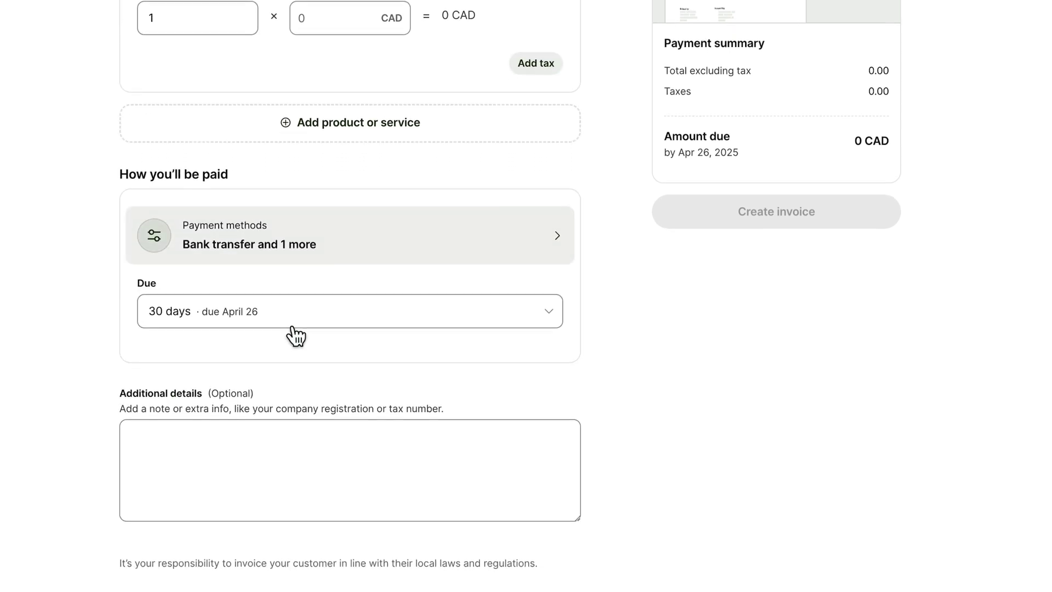
scroll(411, 228, up, 9)
Step: Try EUR as the invoice currency, and set it to USD
click(569, 16)
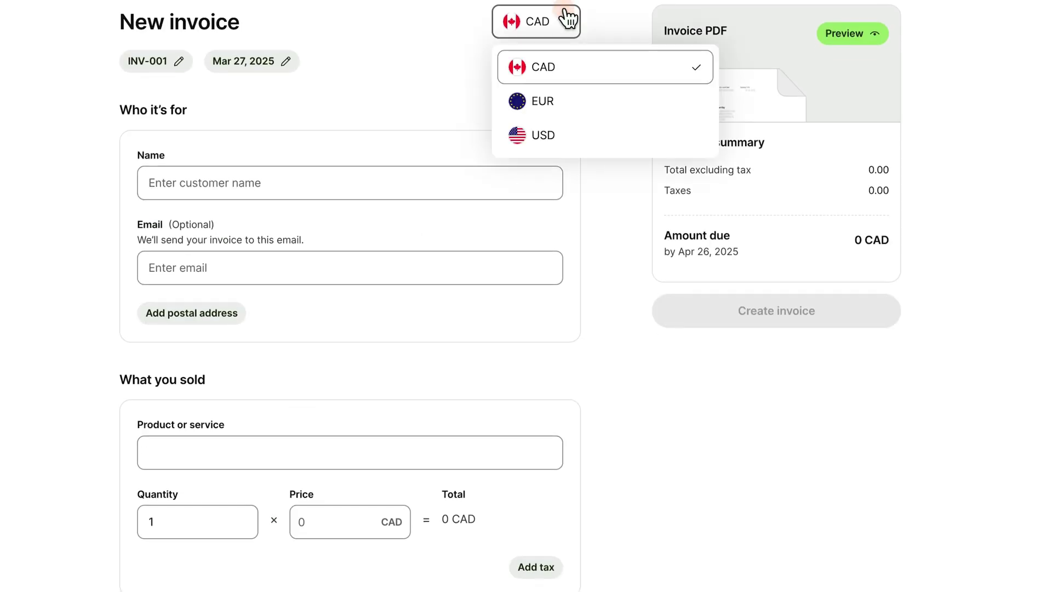
click(542, 99)
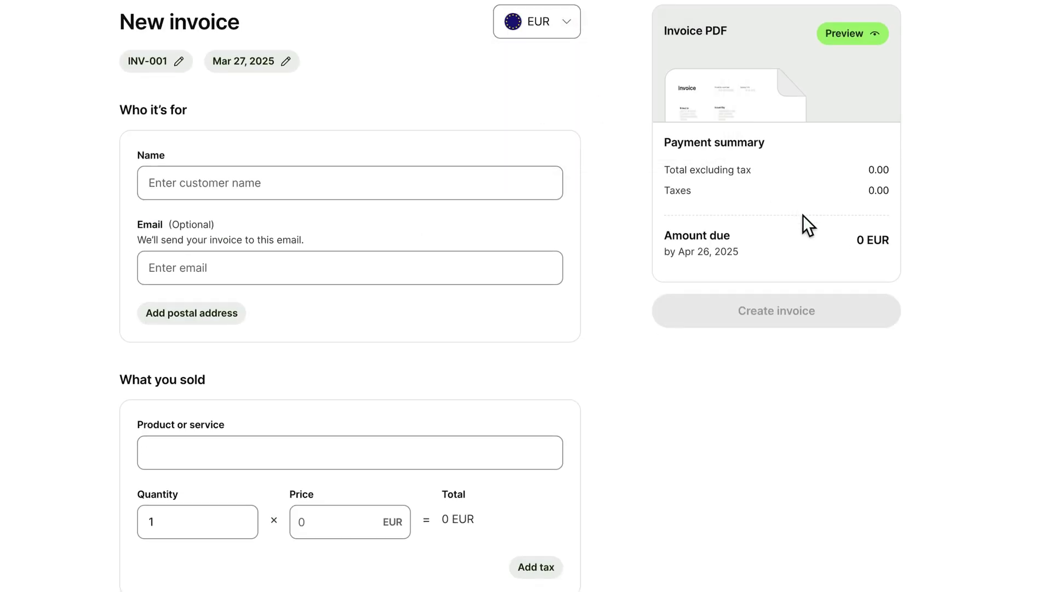
click(567, 30)
click(550, 134)
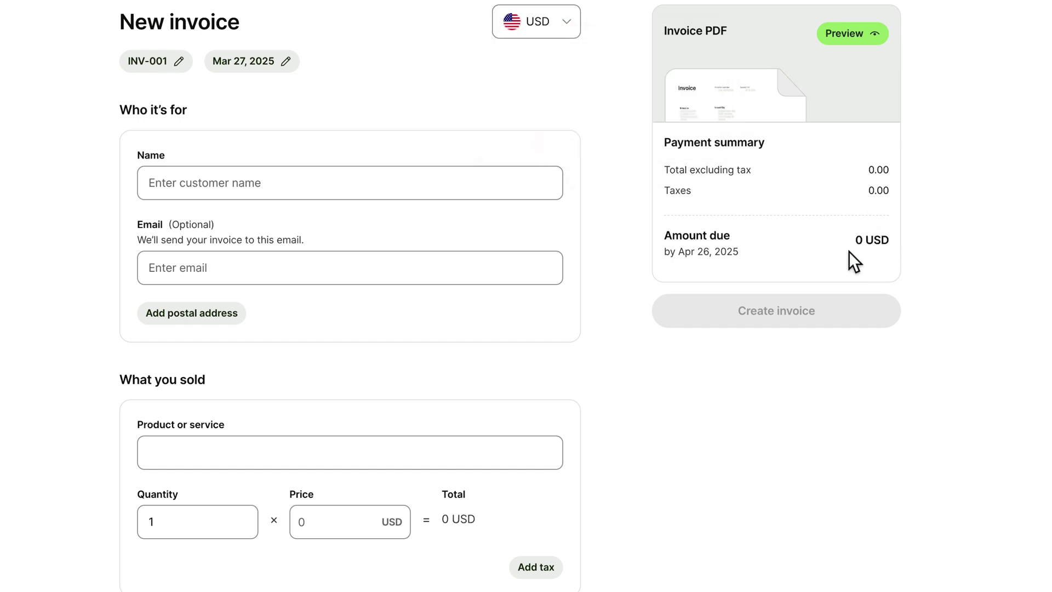
Step: Review the USD invoice's payment settings, preview its draft PDF and return to the invoice form
click(451, 270)
scroll(451, 270, down, 3)
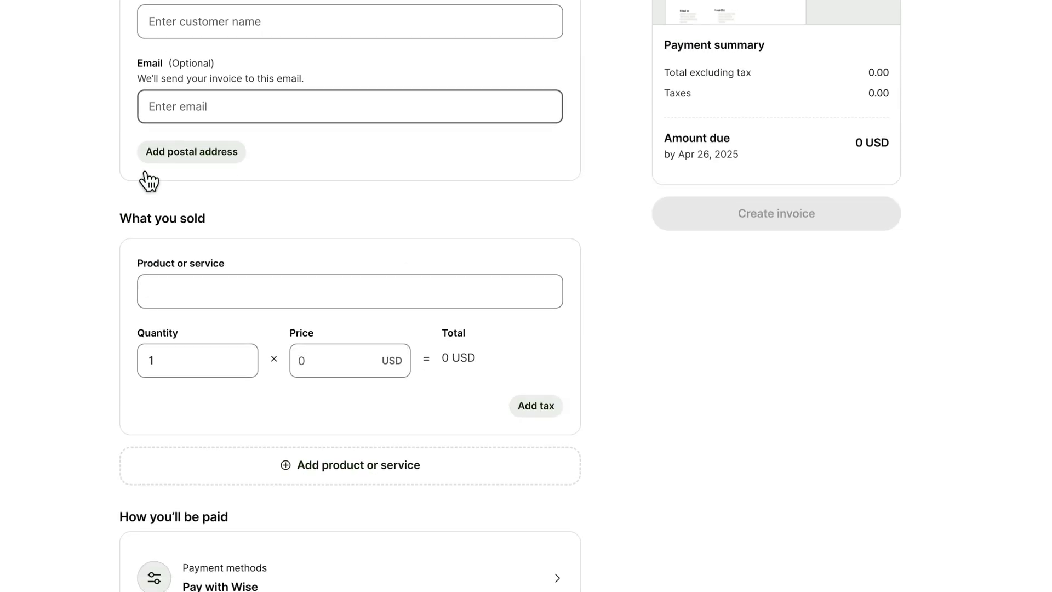
scroll(174, 357, down, 4)
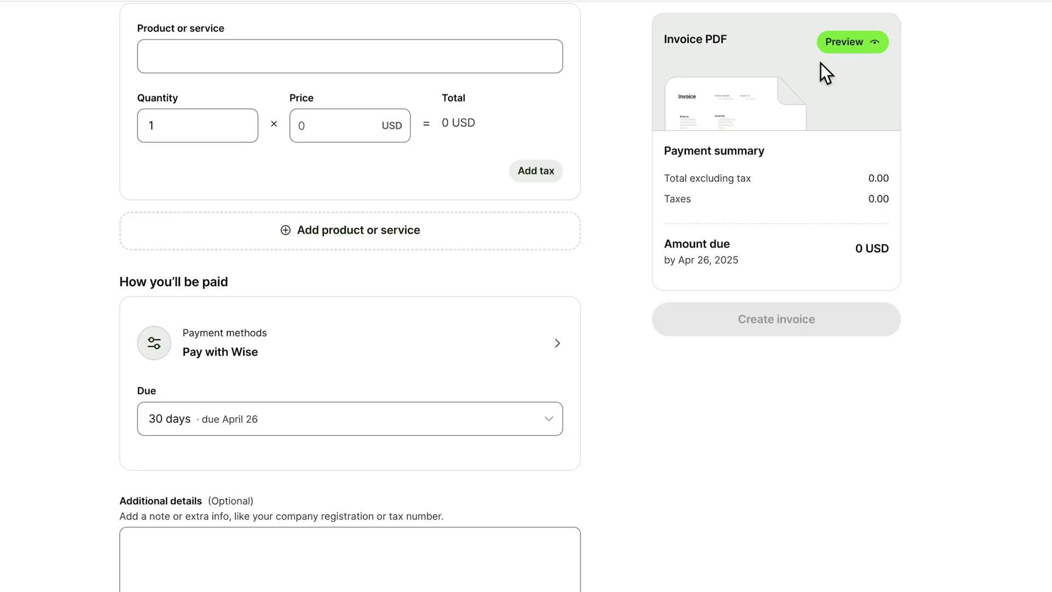
click(875, 47)
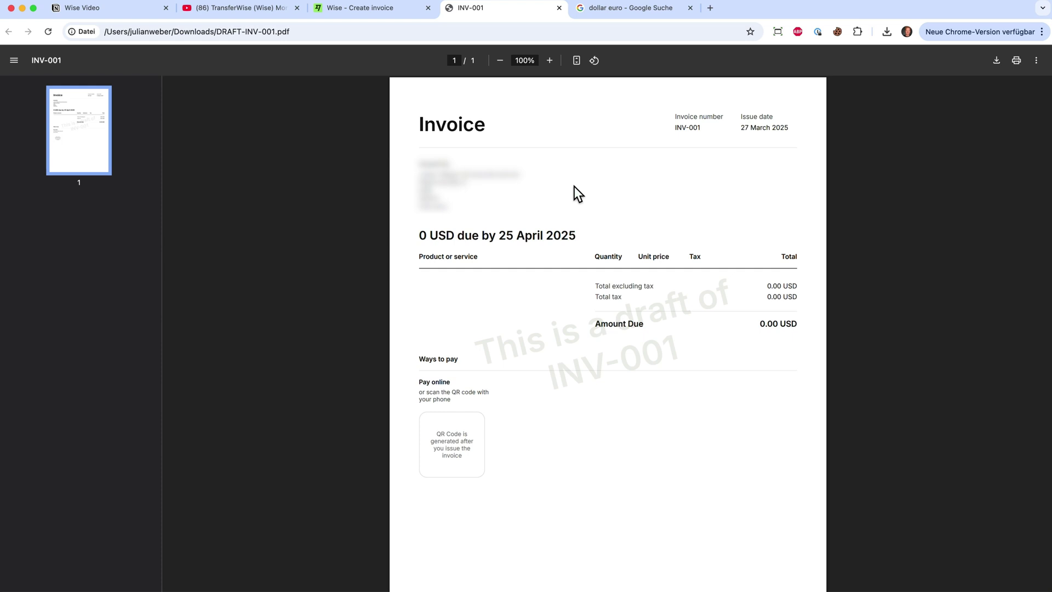
click(383, 8)
scroll(717, 128, up, 4)
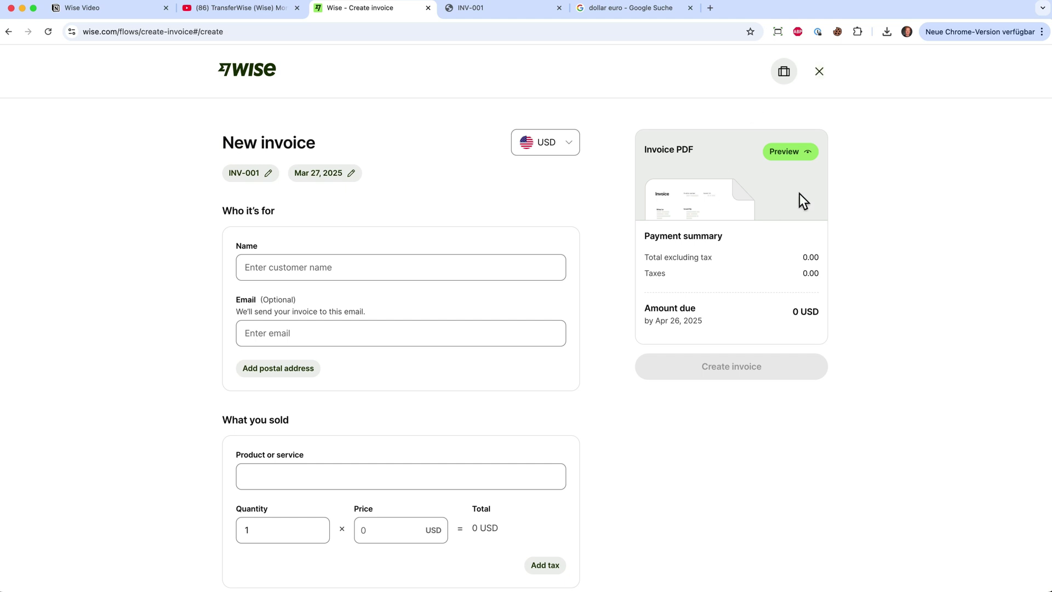
Step: Leave the invoice without creating it, and look over the request options on the home page without choosing one
click(819, 71)
click(621, 344)
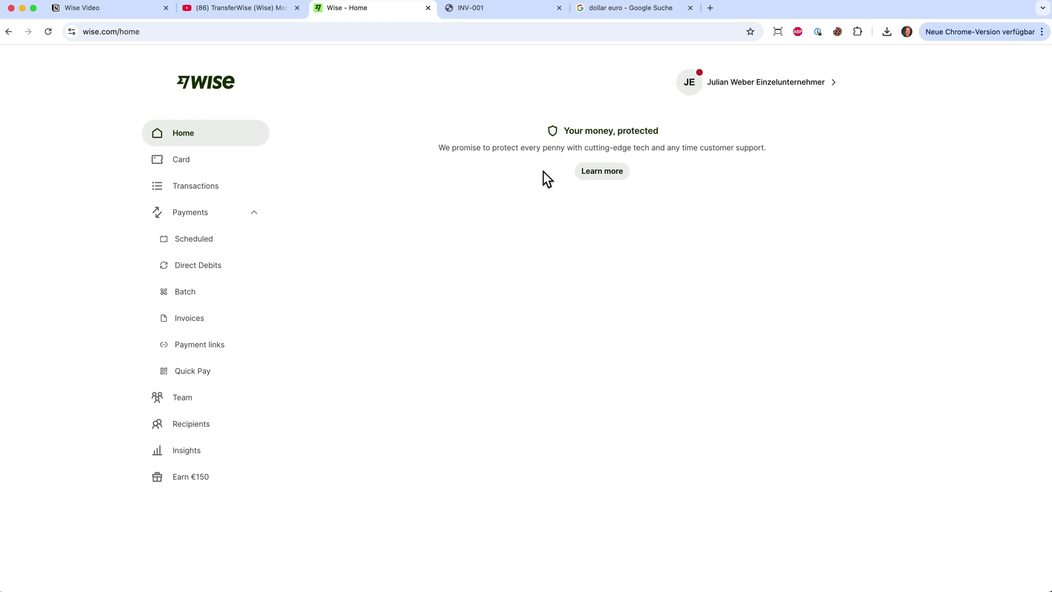
click(199, 141)
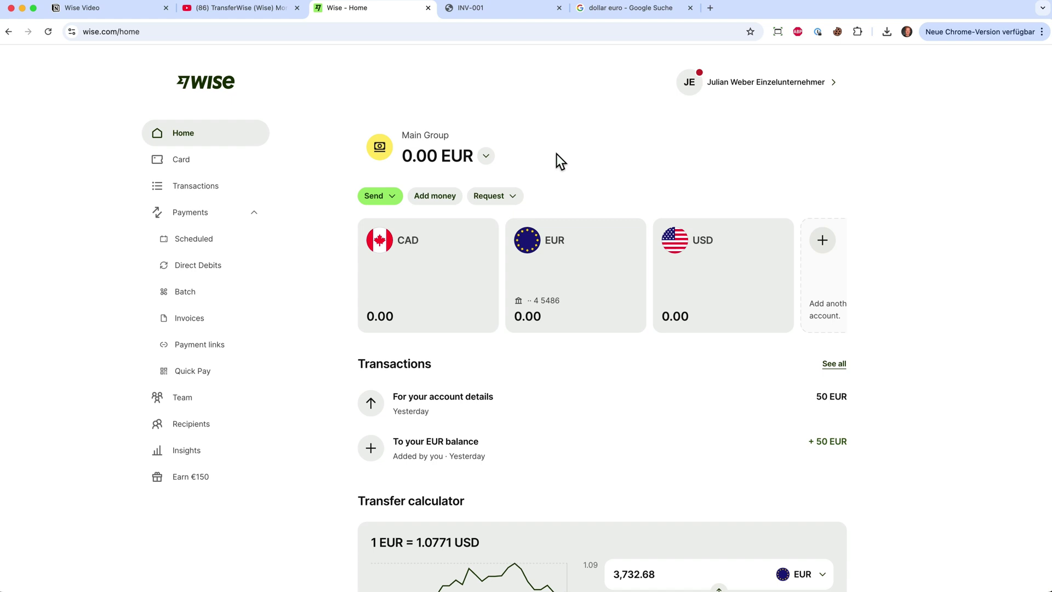
click(489, 199)
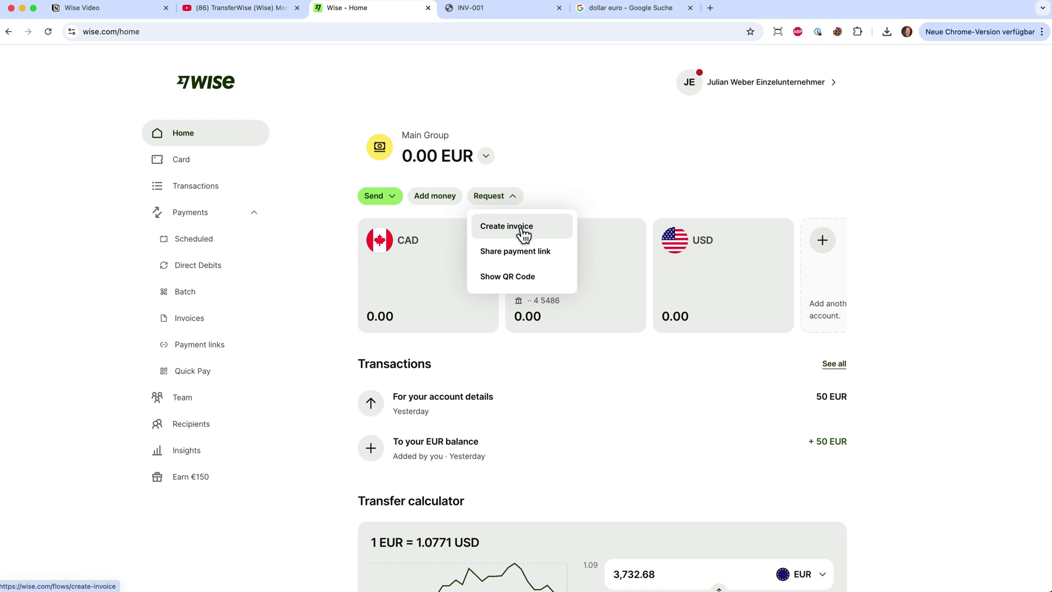
click(633, 193)
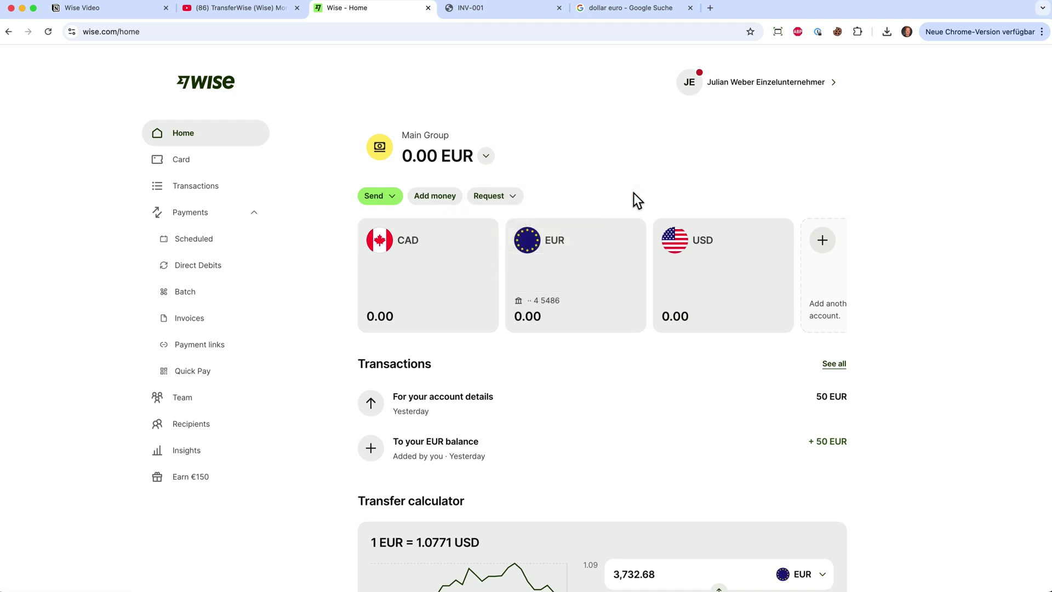
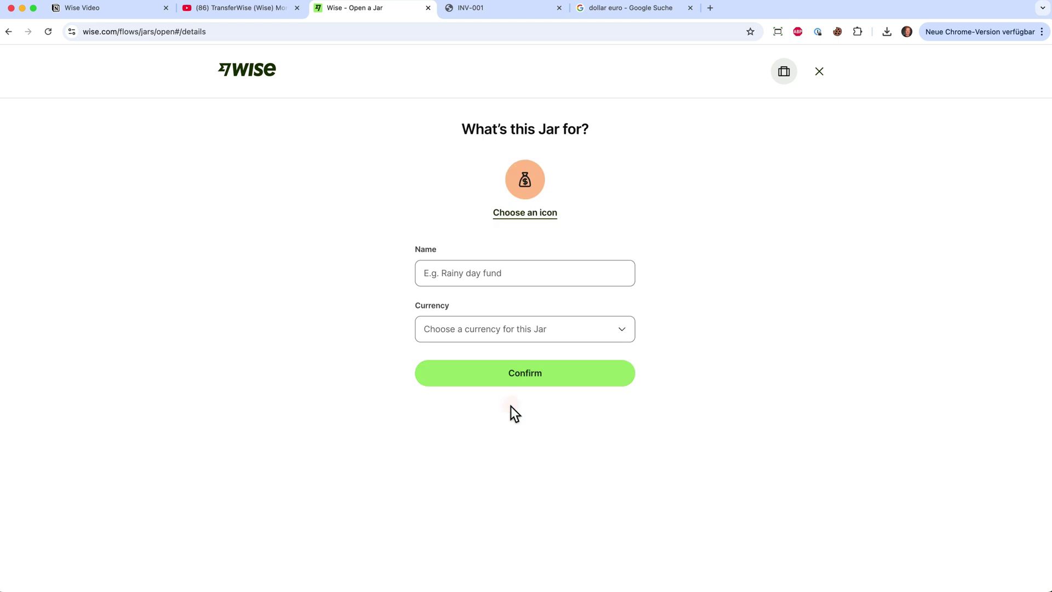
Step: Create a Jar named Savings with US dollar as its currency
click(495, 275)
text(Savings)
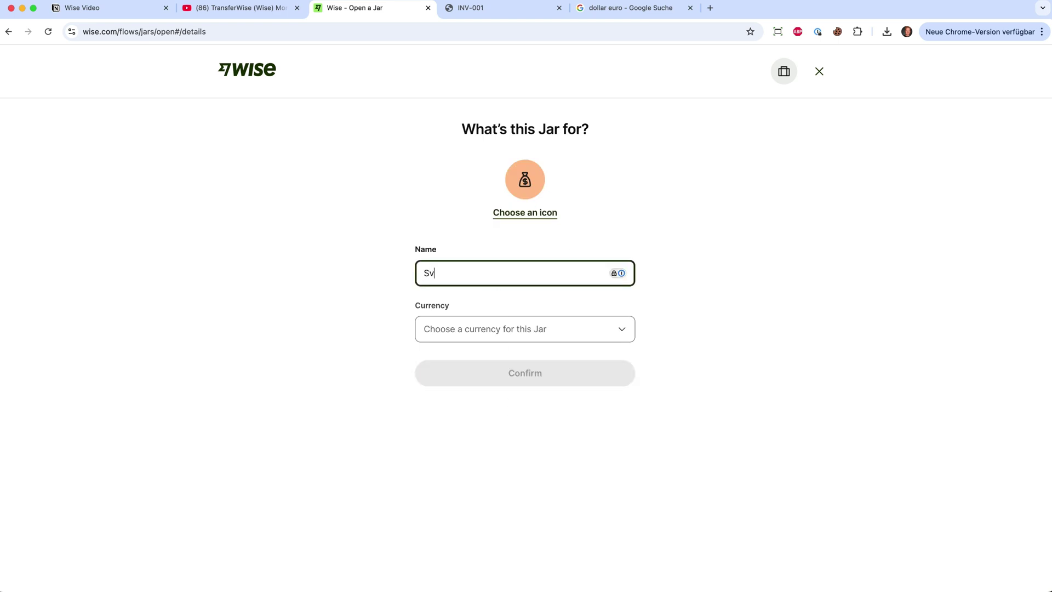
click(508, 329)
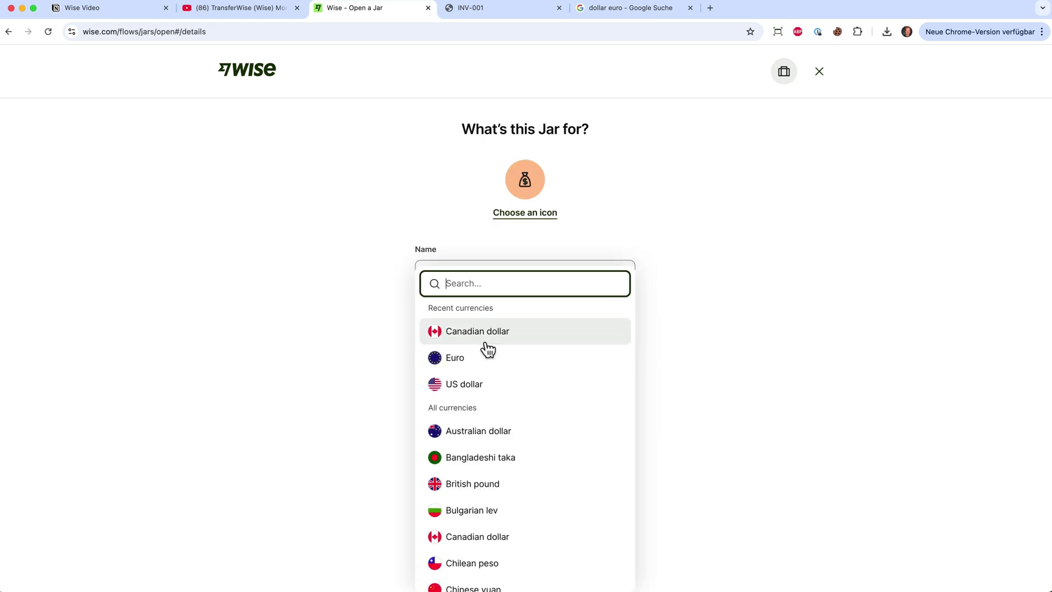
click(476, 392)
click(504, 373)
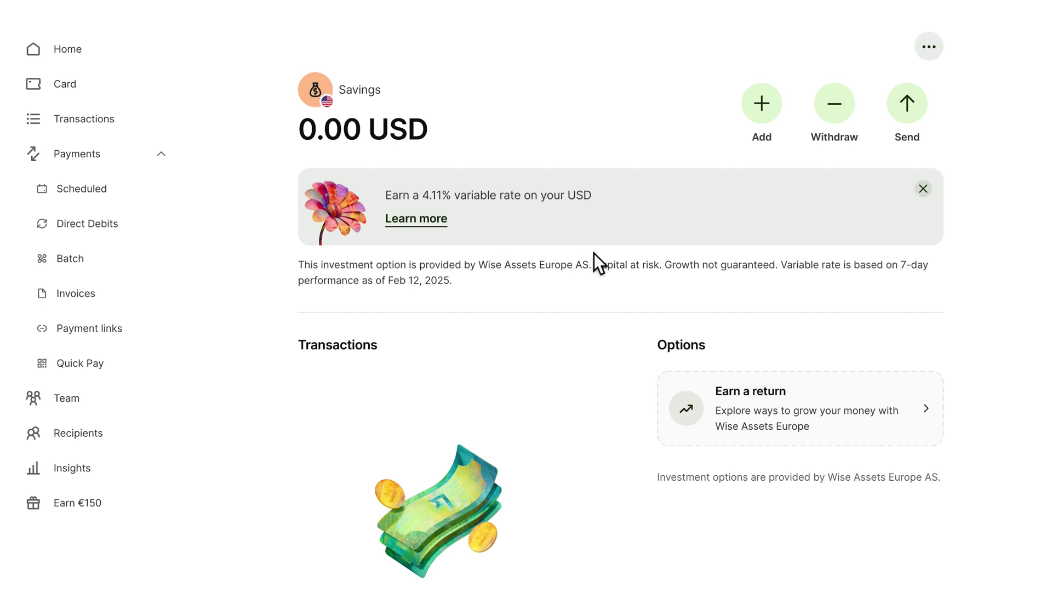
Step: Open the Savings Jar's Earn a return options and examine the Stocks fund's past performance, top companies and risk level
scroll(528, 443, down, 3)
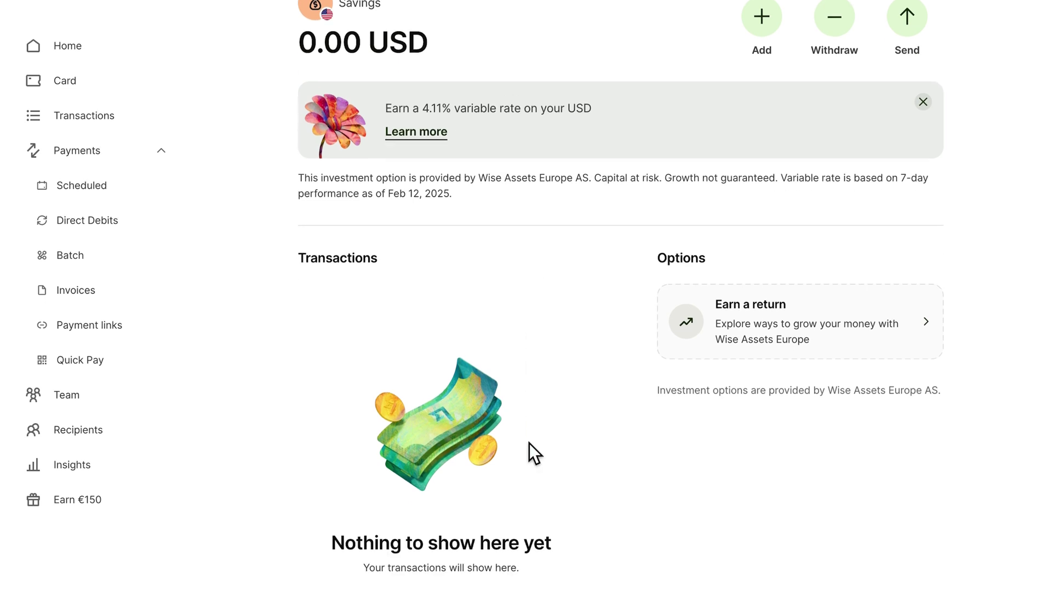
click(718, 341)
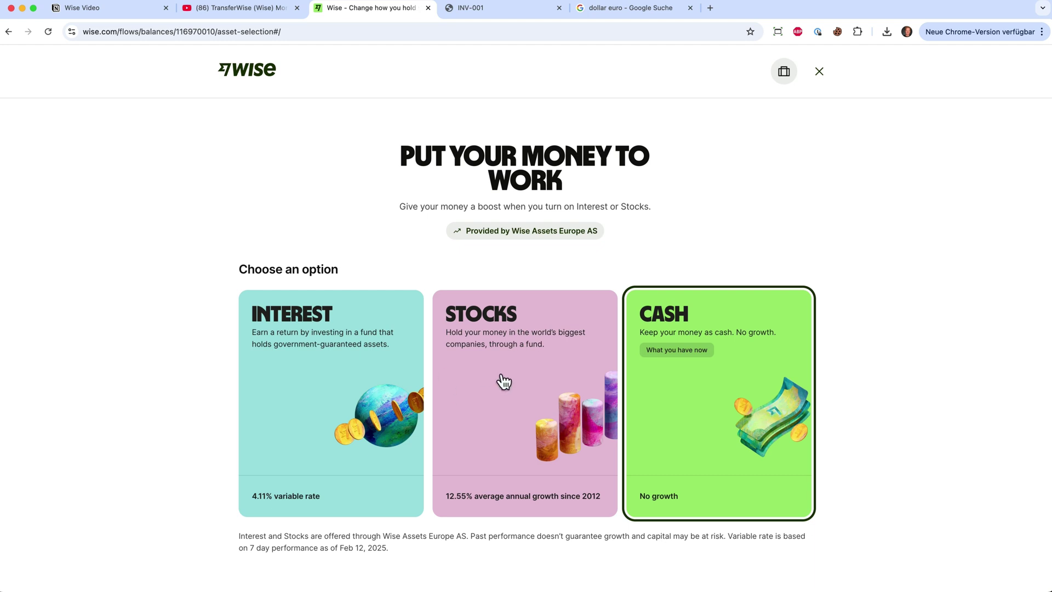
click(502, 379)
scroll(529, 435, down, 10)
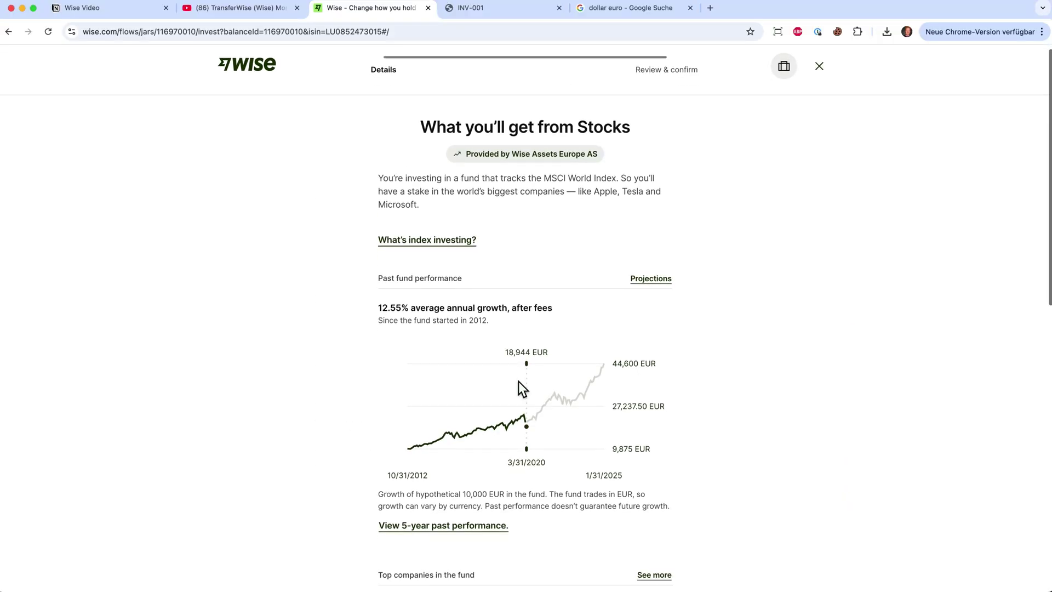
scroll(519, 382, down, 5)
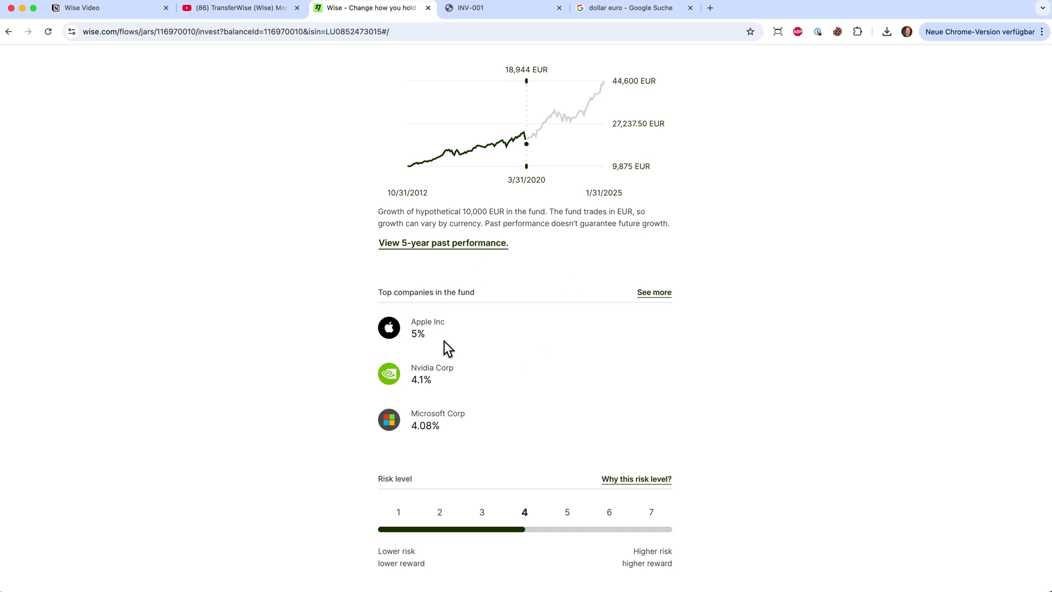
scroll(577, 356, up, 2)
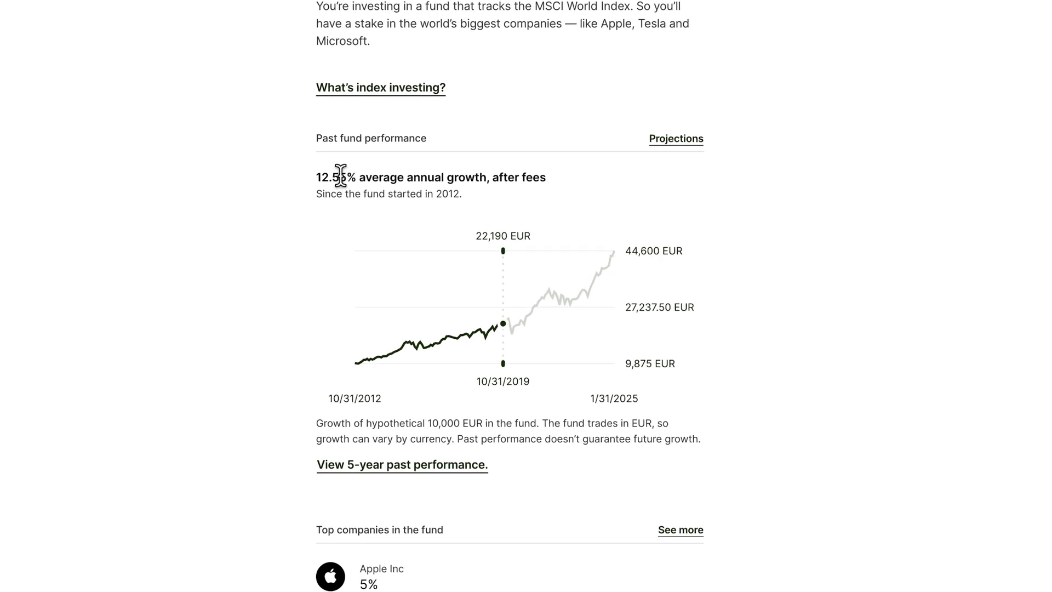
scroll(406, 150, up, 3)
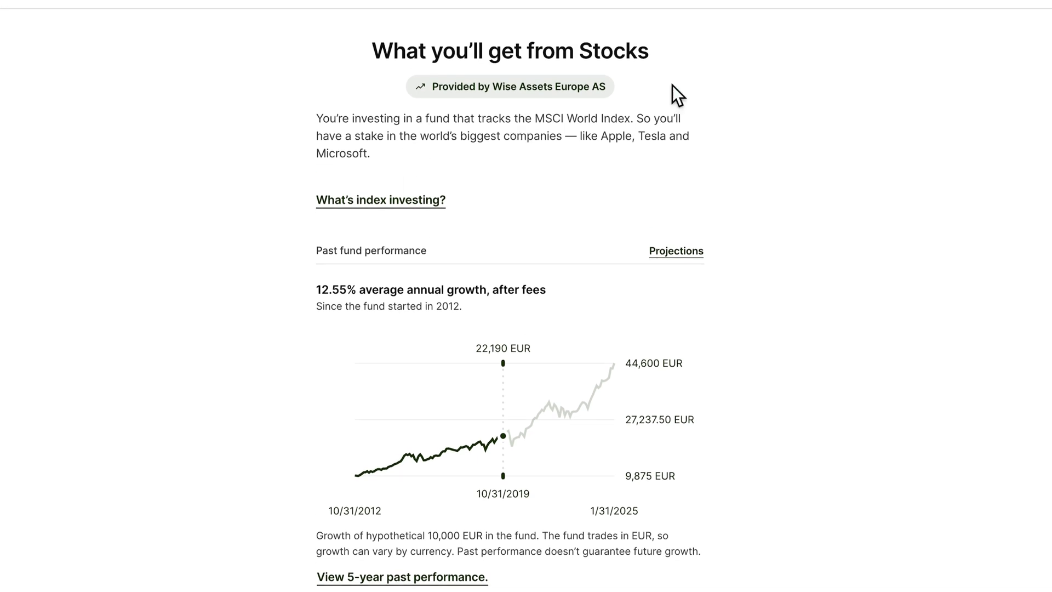
click(884, 2)
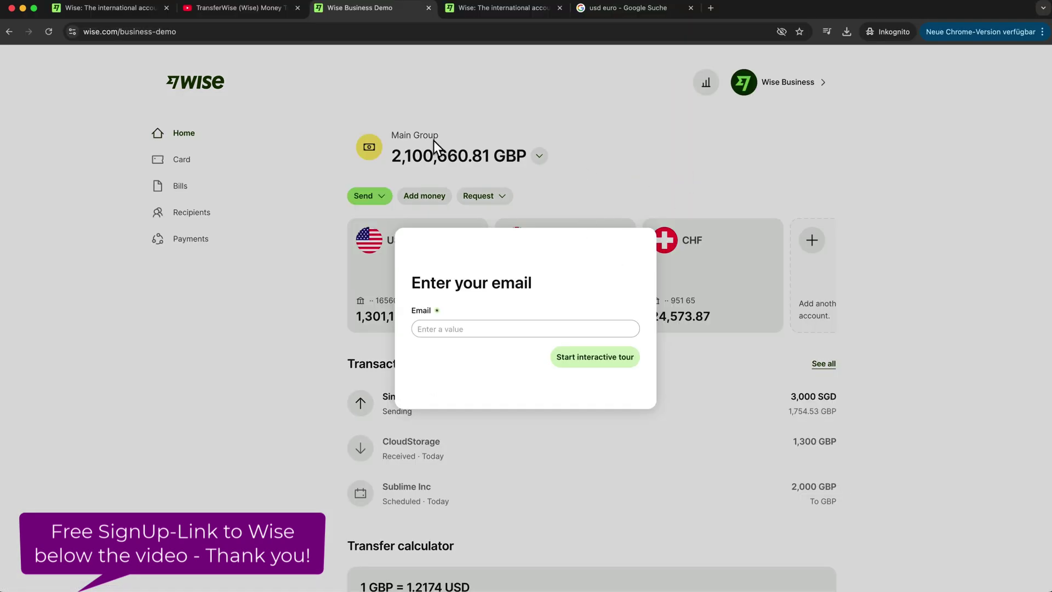
Step: From the Wise website's business section, open the business demo listed among the features and start it up to the email request
click(70, 9)
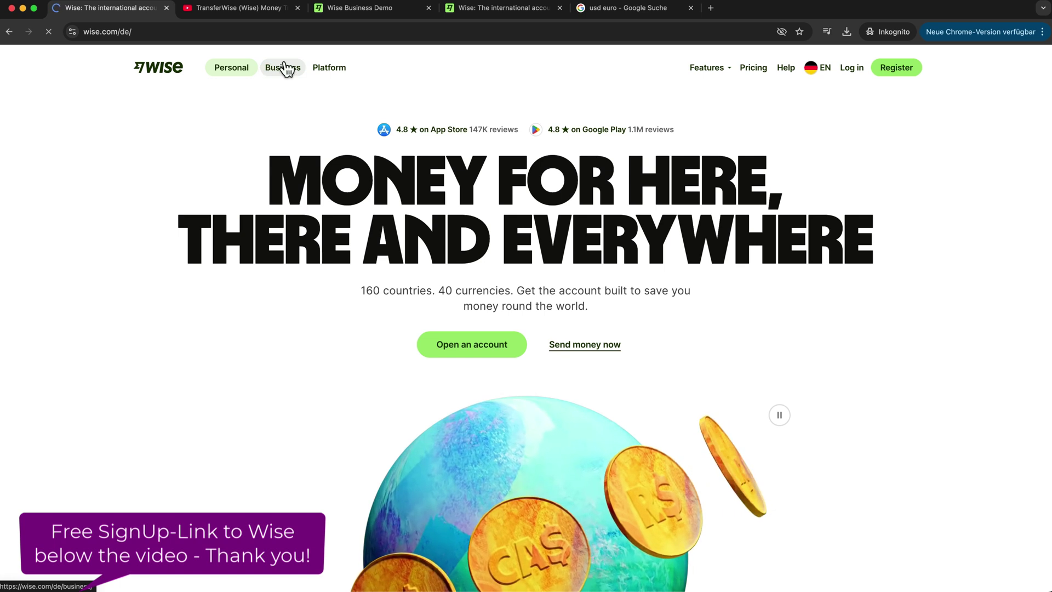
click(269, 70)
mouse_move(711, 67)
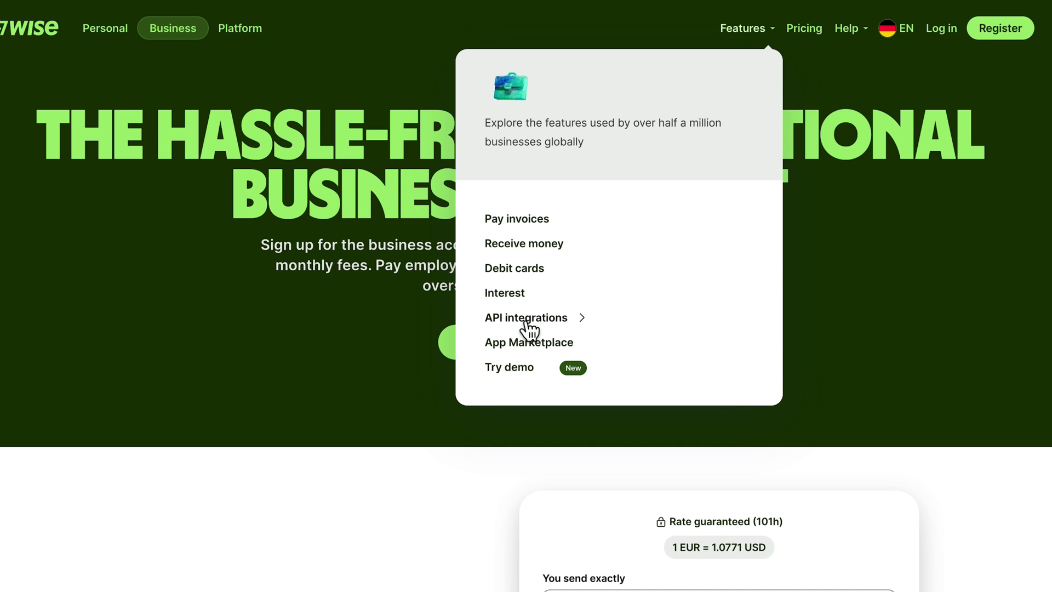
click(524, 371)
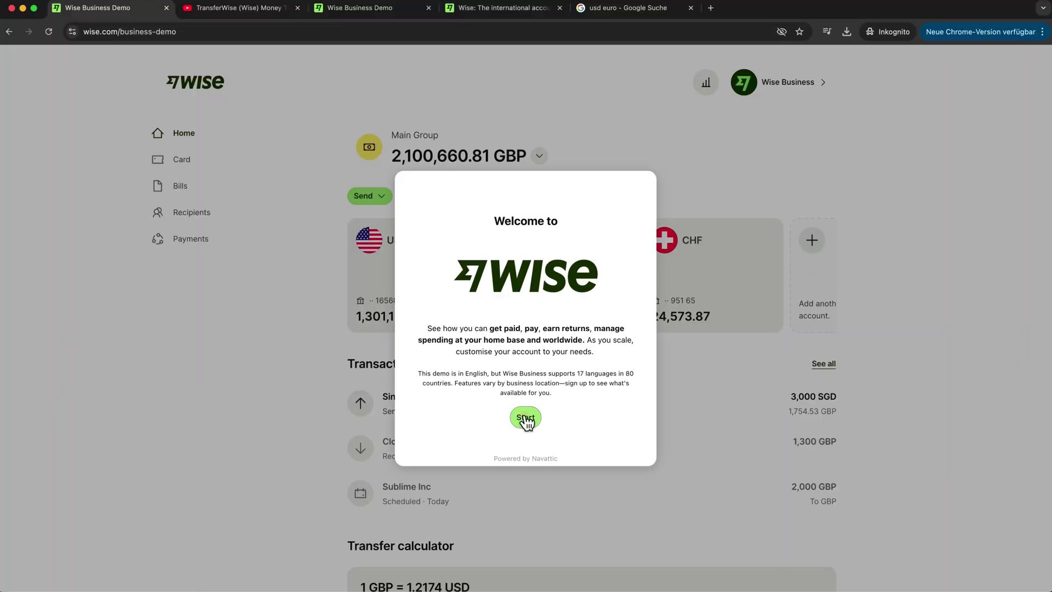
click(525, 417)
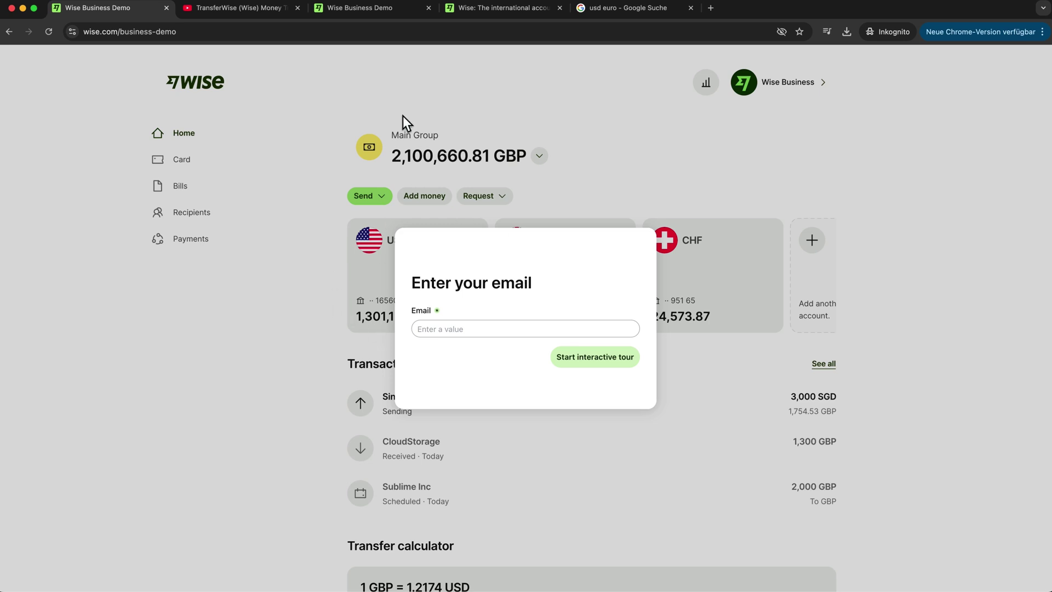
Step: Switch to the YouTube page of the TransferWise money transfer tutorial and look over its like option, description link and comments
click(267, 14)
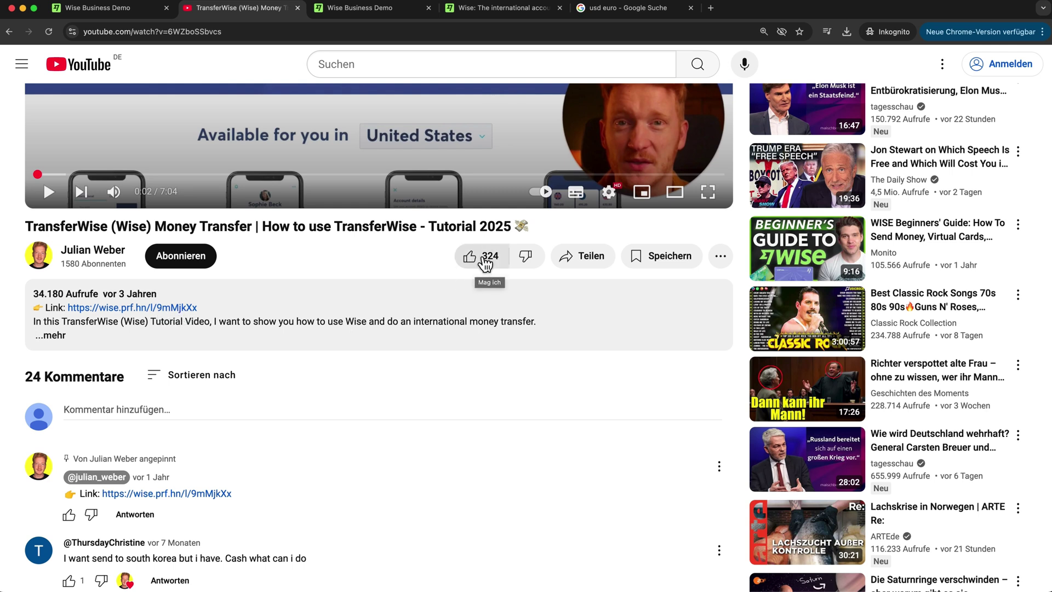
scroll(459, 360, down, 1)
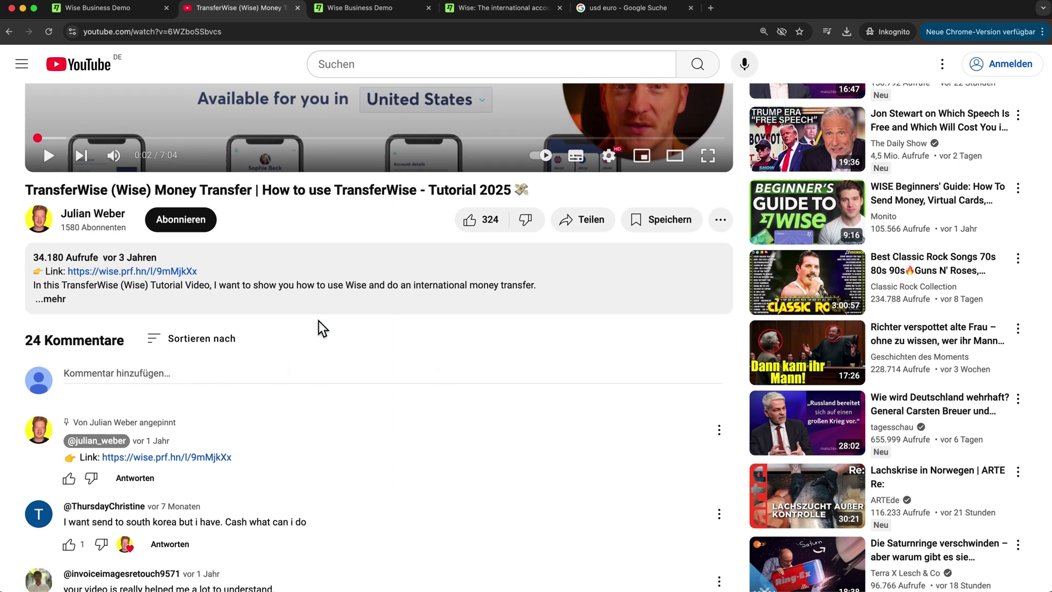
scroll(318, 321, up, 3)
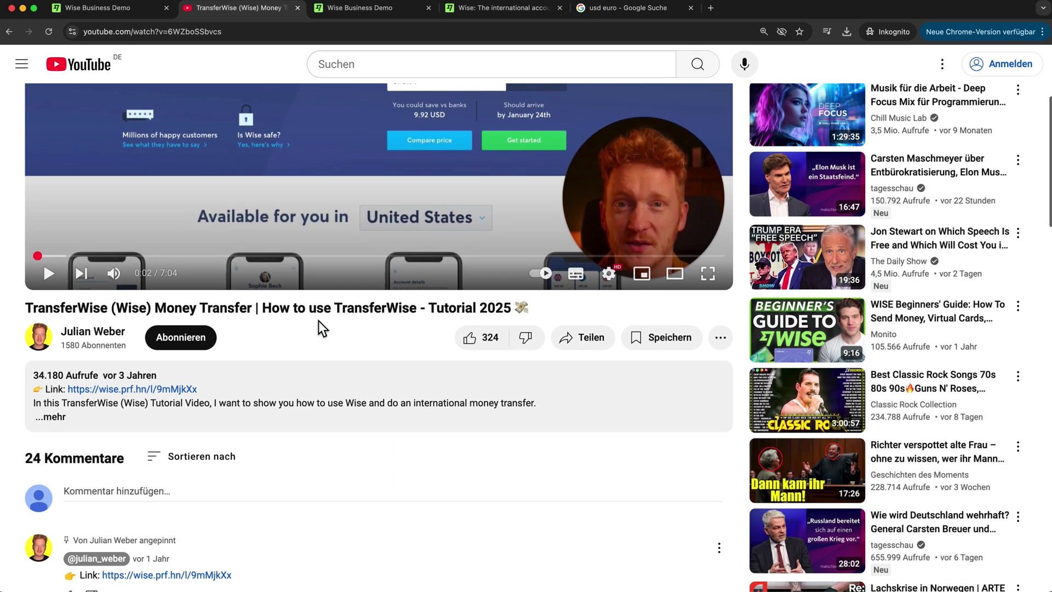